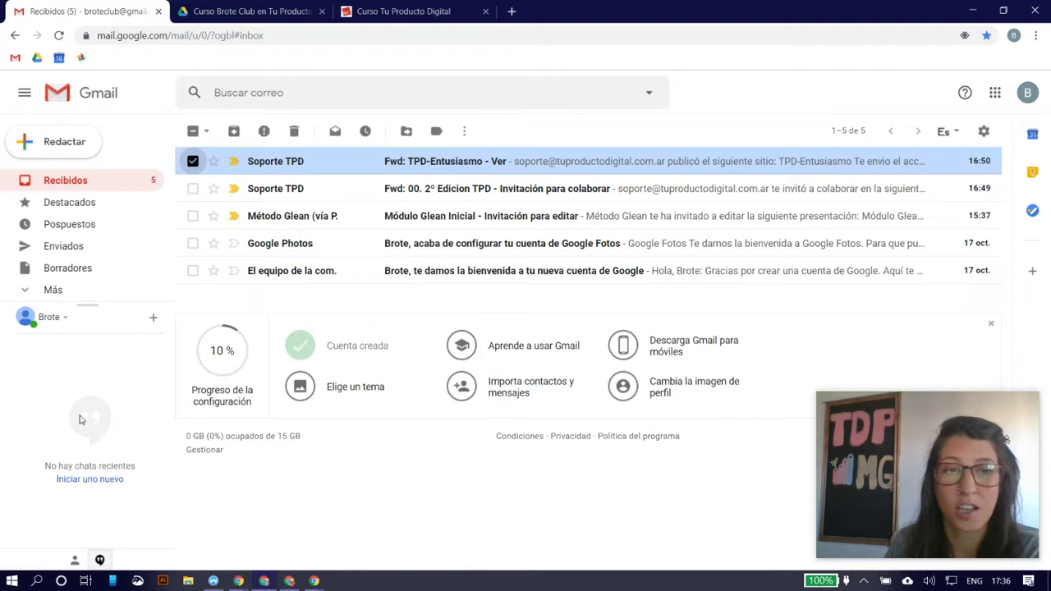
Start a filter for messages similar to the selected Soporte TPD email.
left_click(464, 132)
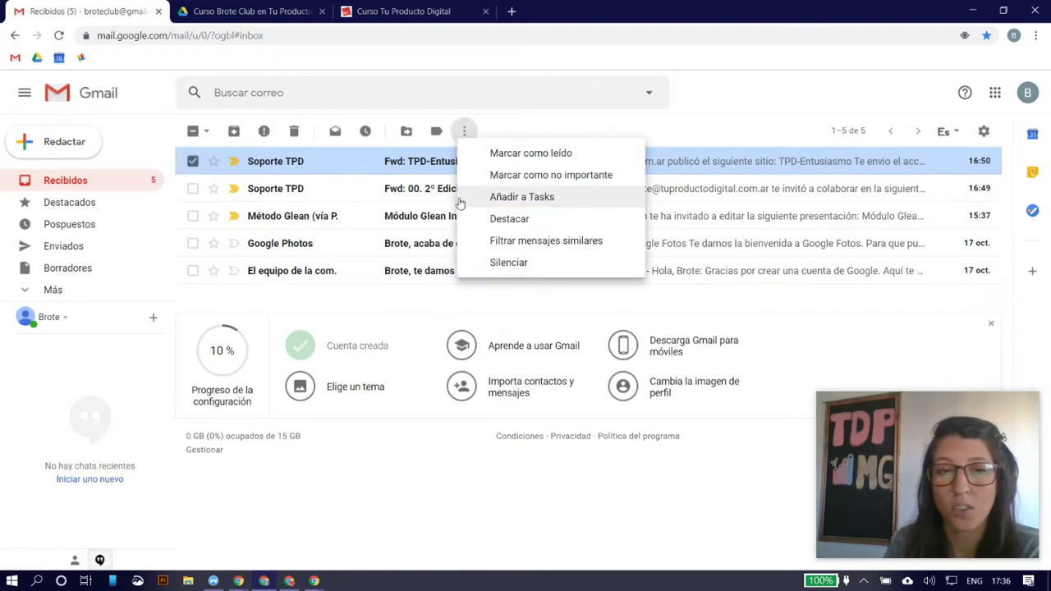
left_click(513, 249)
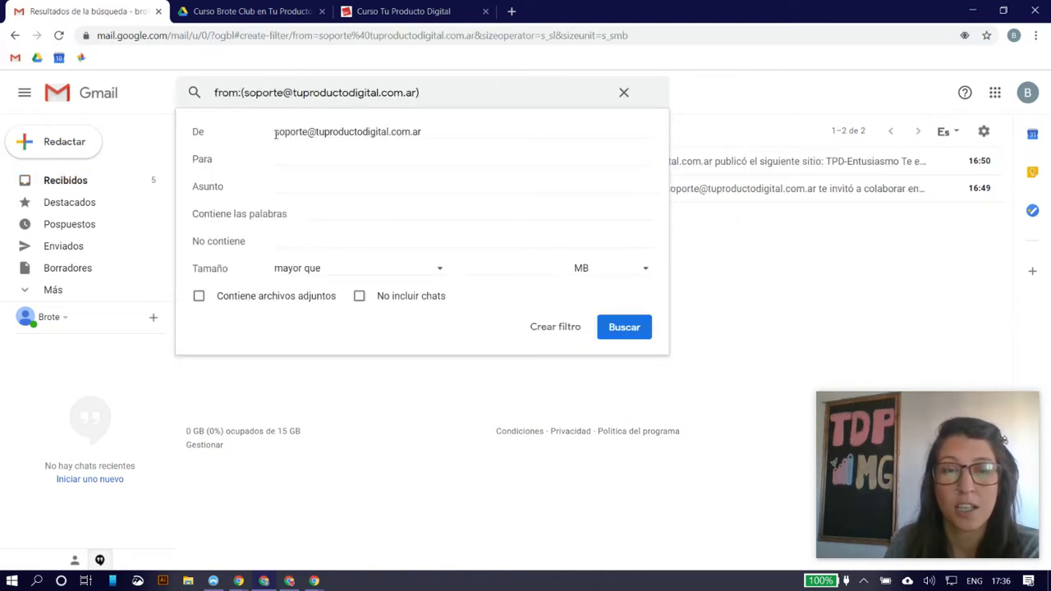
left_click_drag(276, 133, 454, 132)
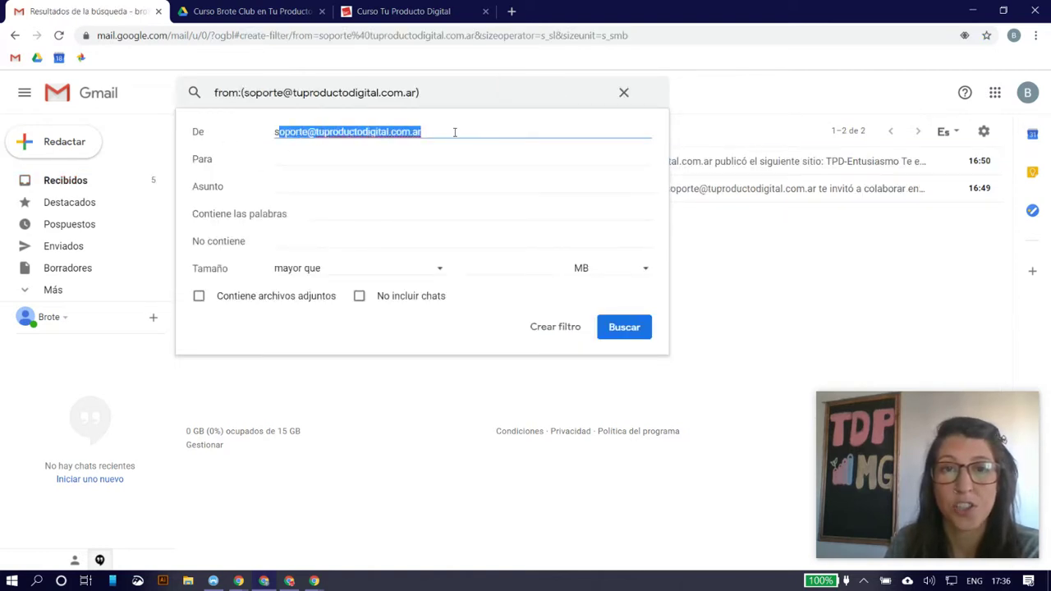
left_click(317, 136)
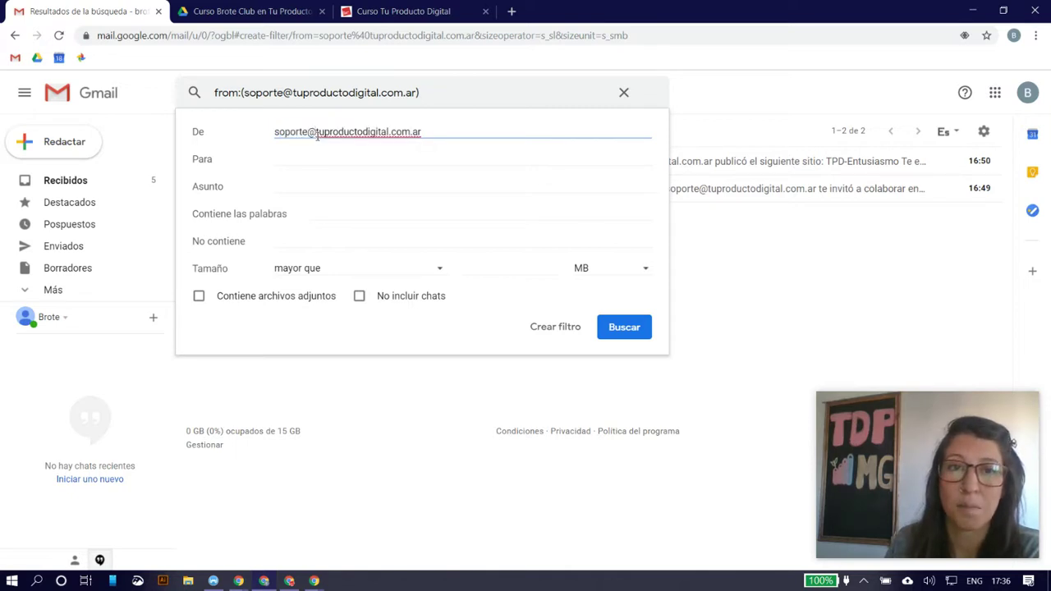
left_click_drag(317, 137, 273, 142)
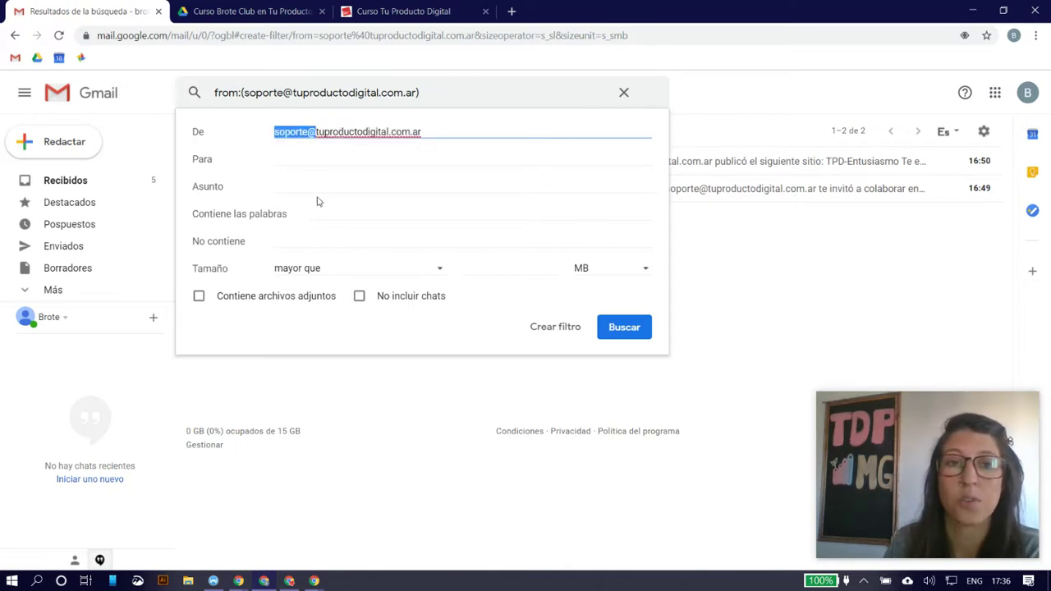
left_click(318, 226)
triple_click(347, 132)
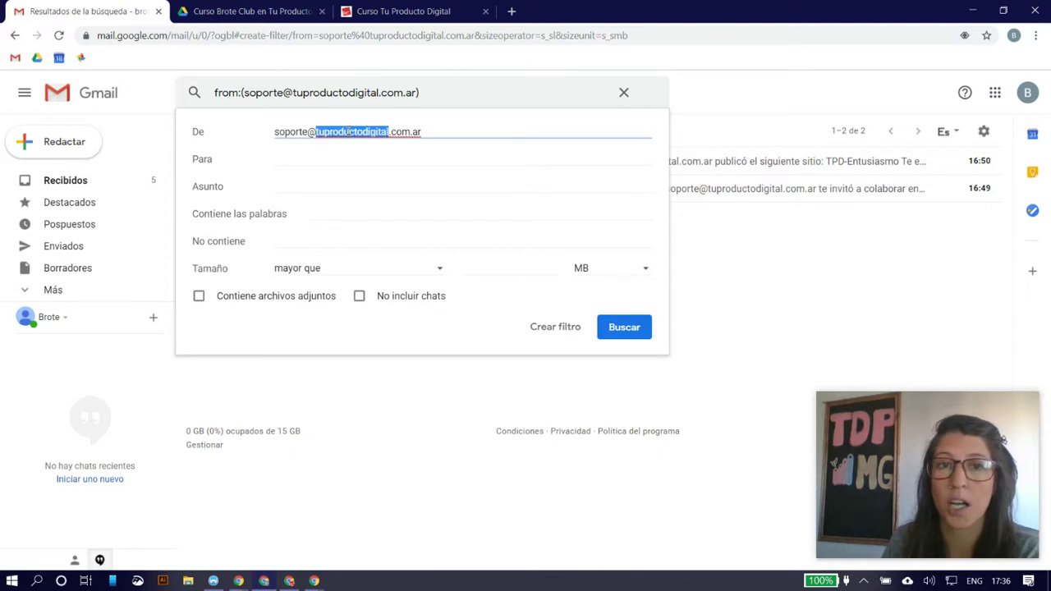
key("BackSpace")
left_click(322, 213)
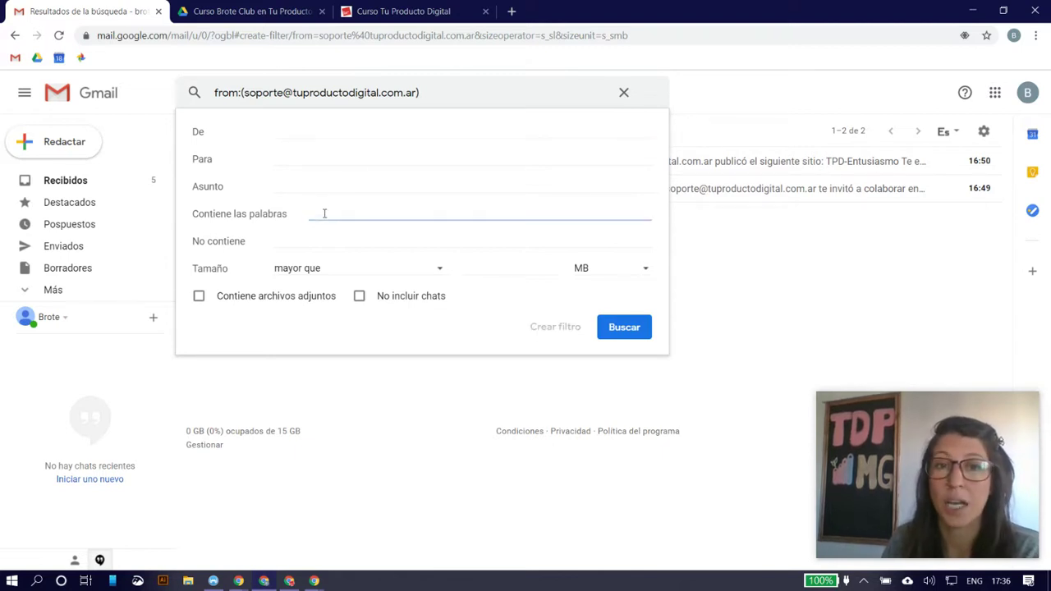
key("ctrl+z")
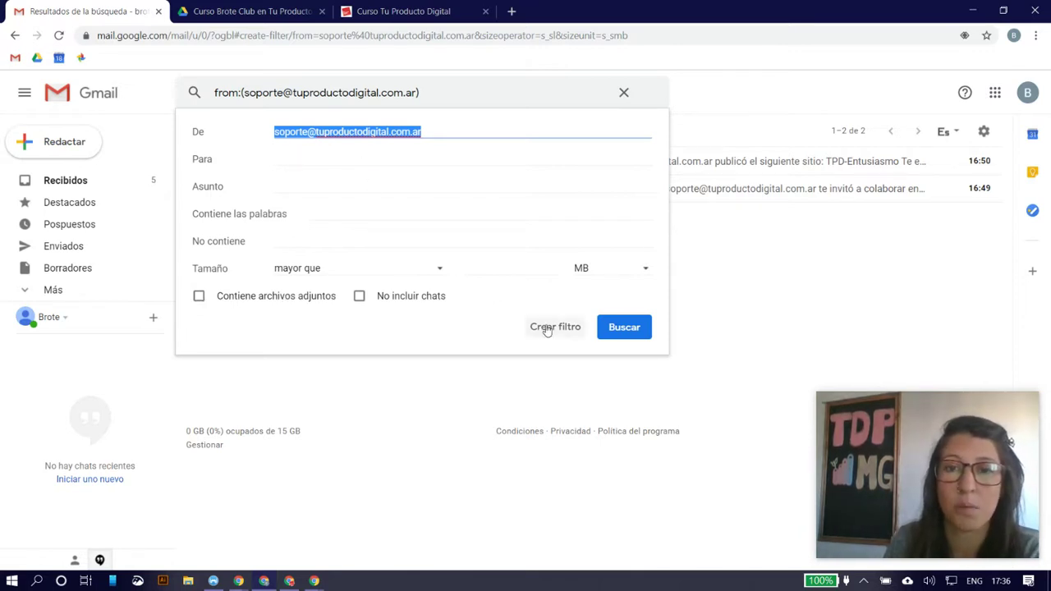
Reduce the filter's sender criterion to the domain tuproductodigital.com.ar and continue to the filter actions.
left_click(318, 132)
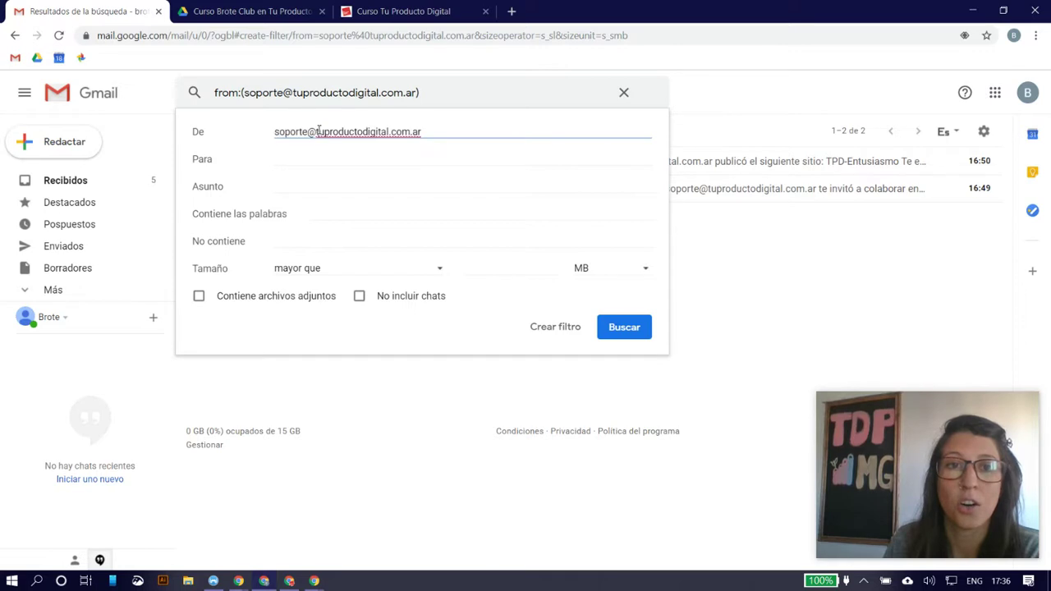
left_click_drag(317, 131, 227, 139)
key("BackSpace")
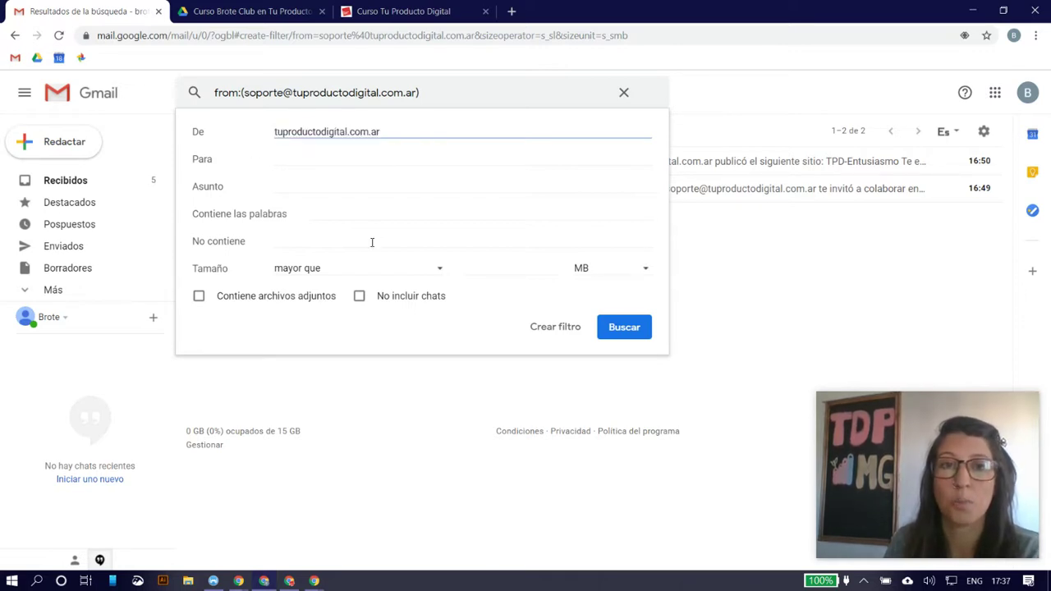
left_click(553, 327)
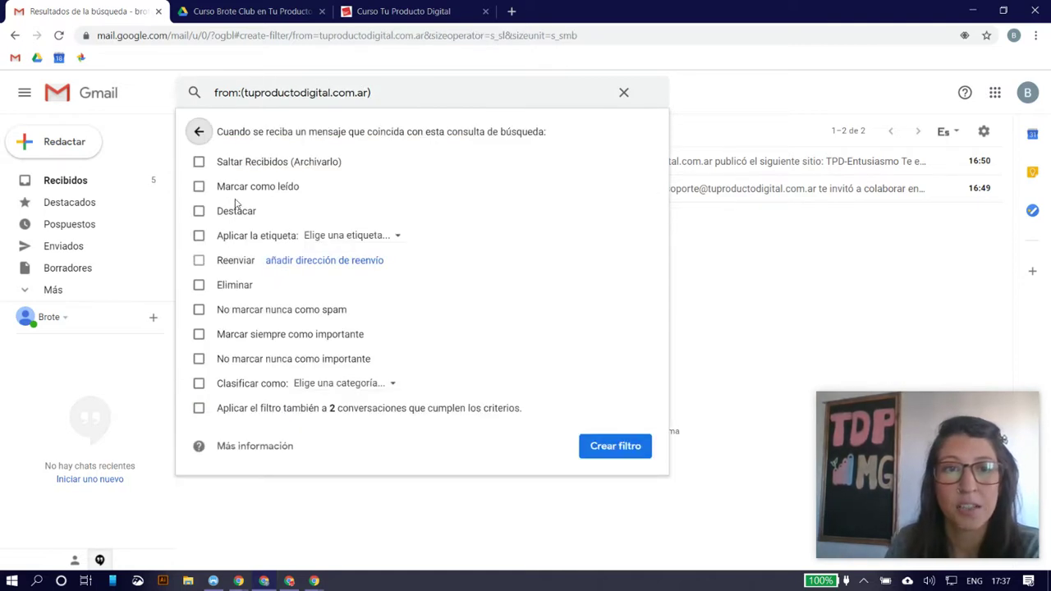
Have the filter star matching messages and apply a new label named "Curso Tu Producto Digital".
left_click(216, 219)
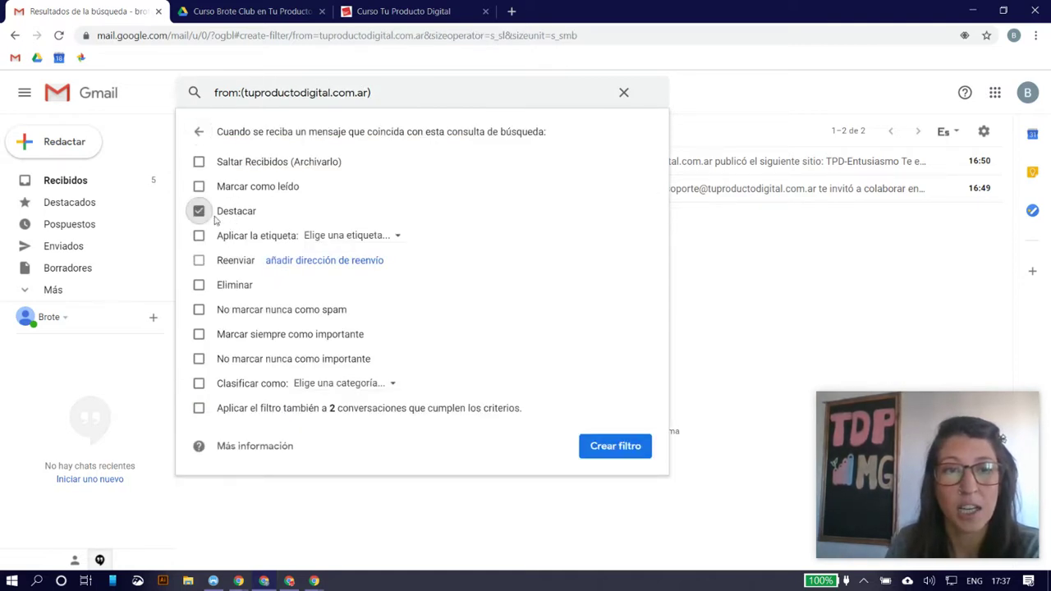
left_click(331, 239)
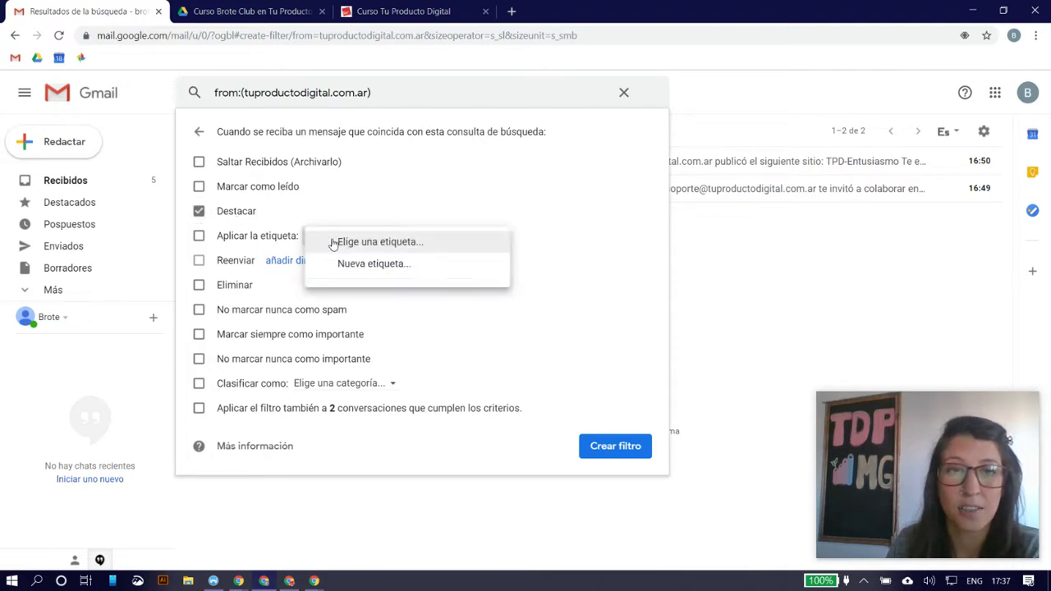
left_click(365, 271)
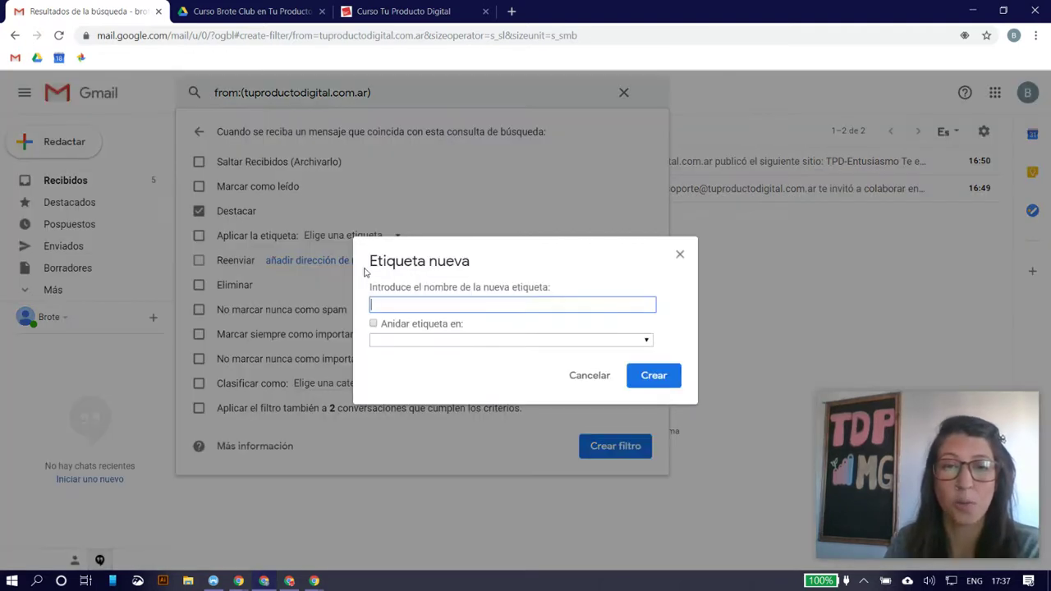
type("Curso ")
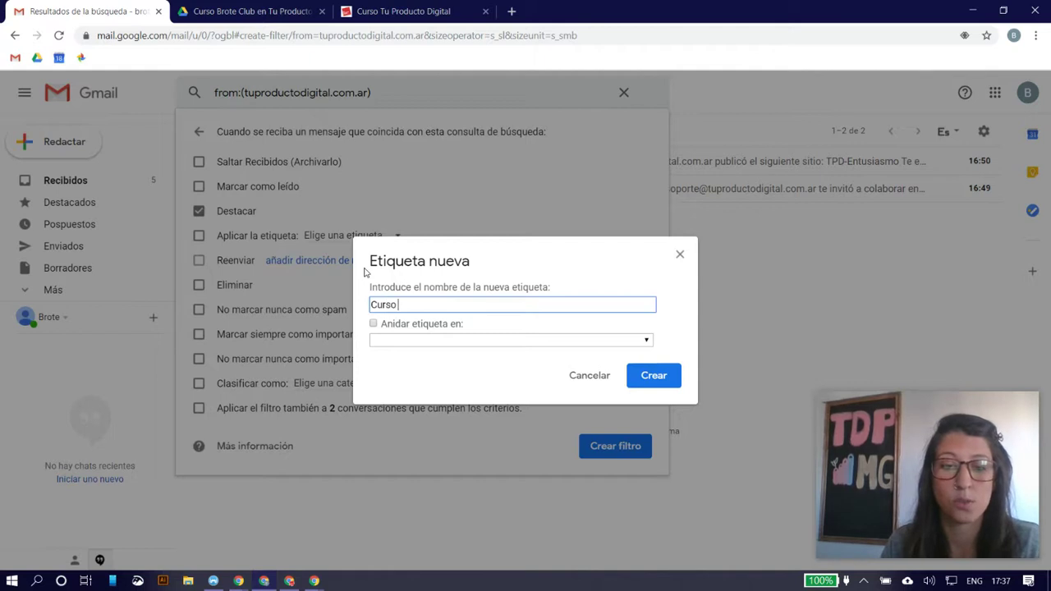
type("Tu Producto Digital")
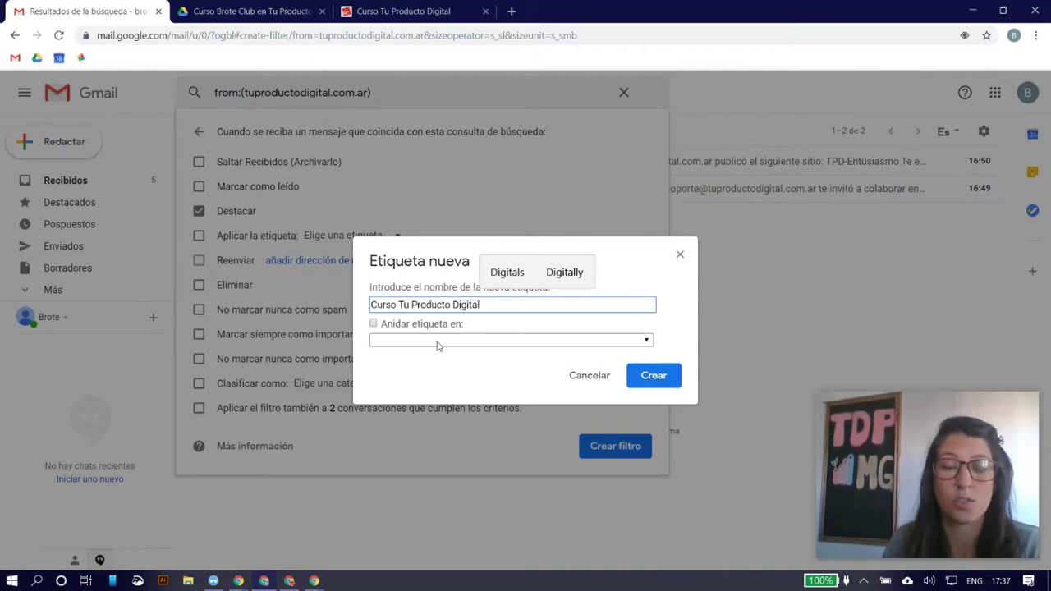
left_click(651, 382)
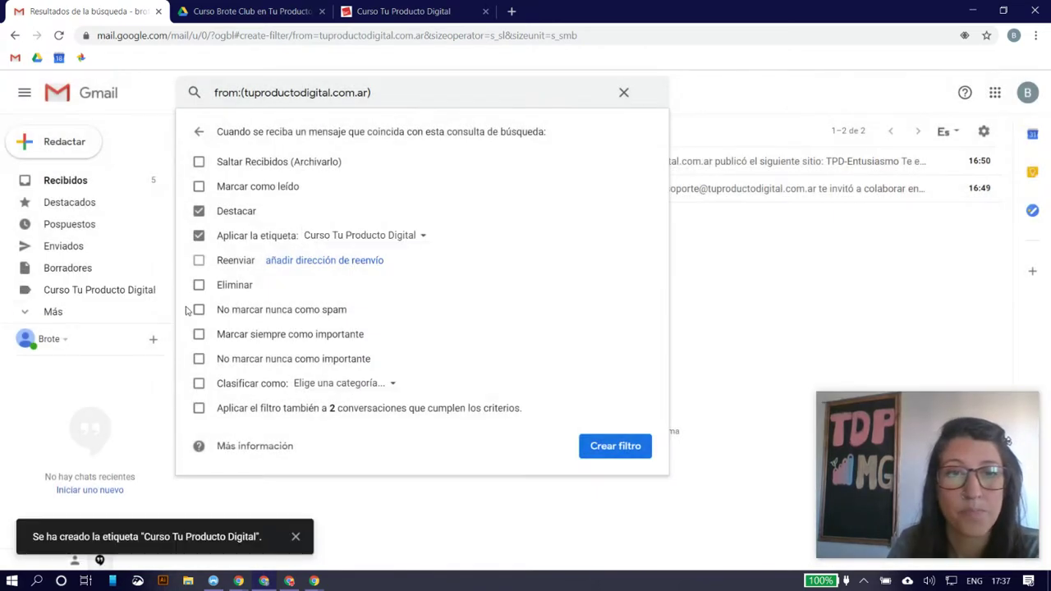
left_click(347, 235)
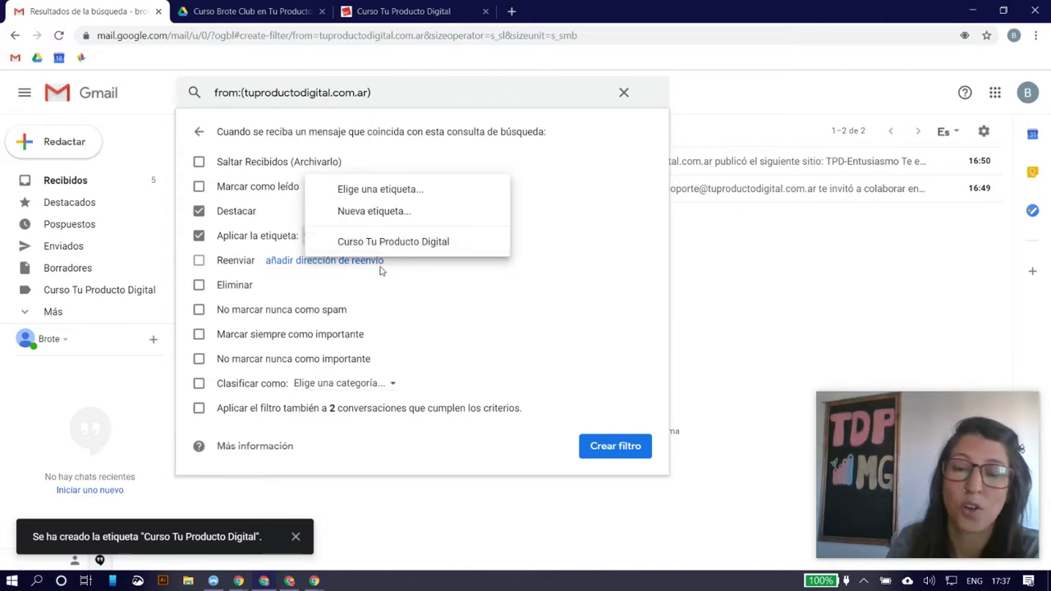
Create the filter with never spam, always important and category Principal enabled, applying it also to the existing matching conversations.
left_click(242, 309)
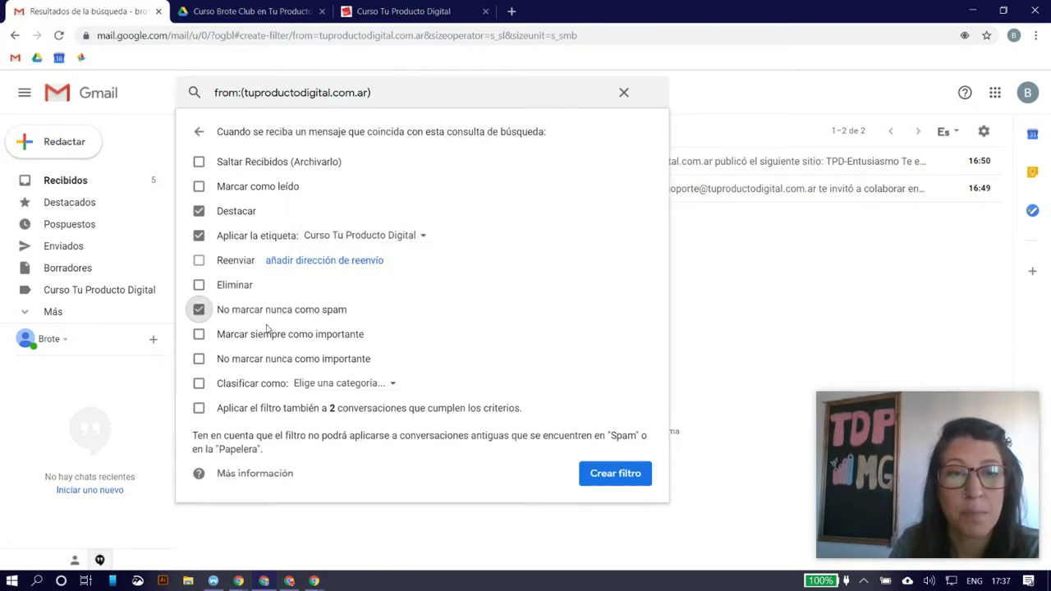
left_click(262, 339)
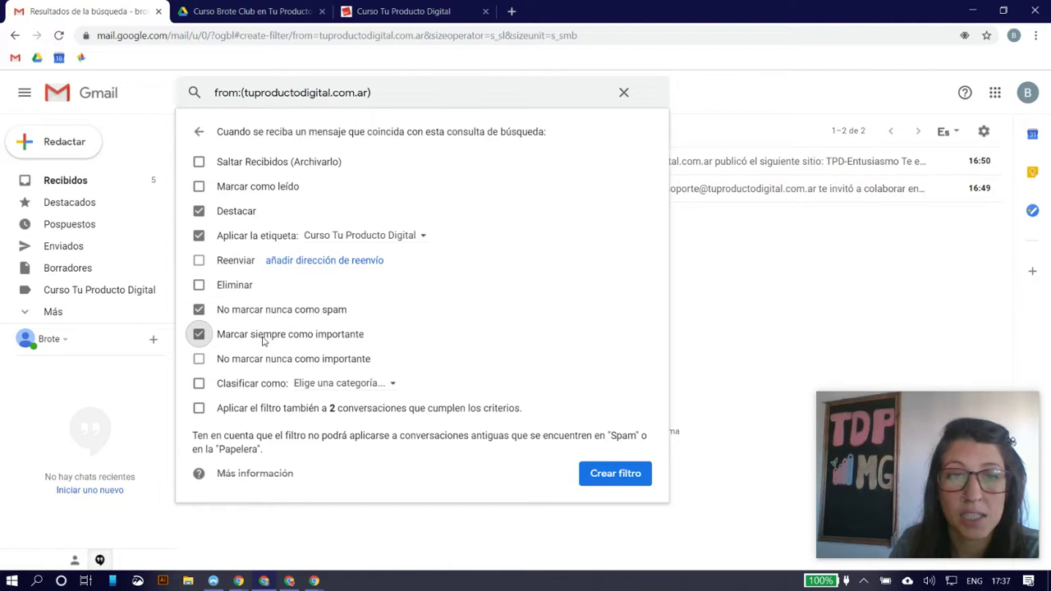
left_click(350, 384)
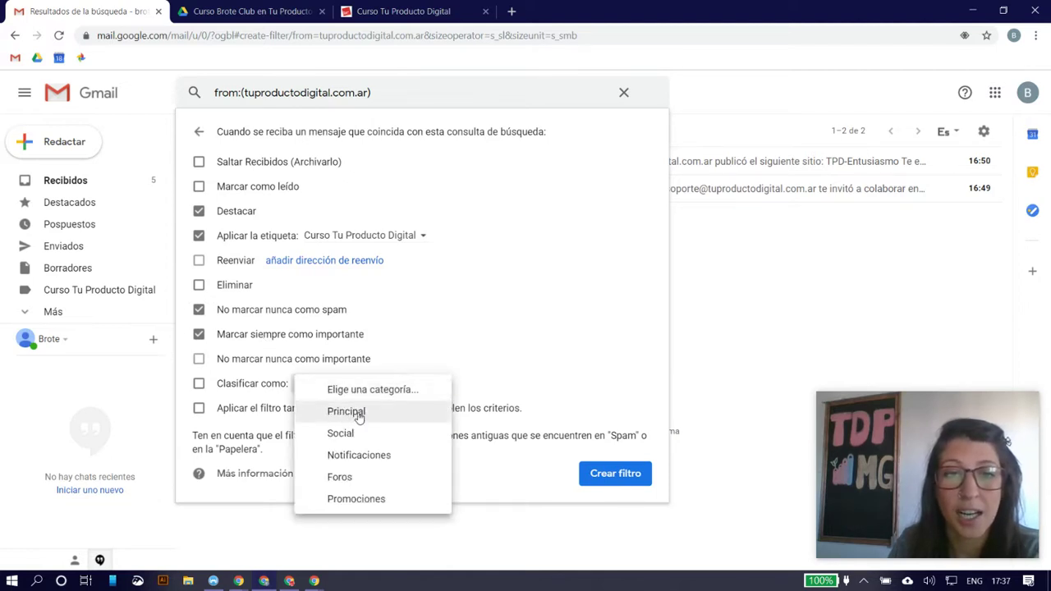
left_click(356, 415)
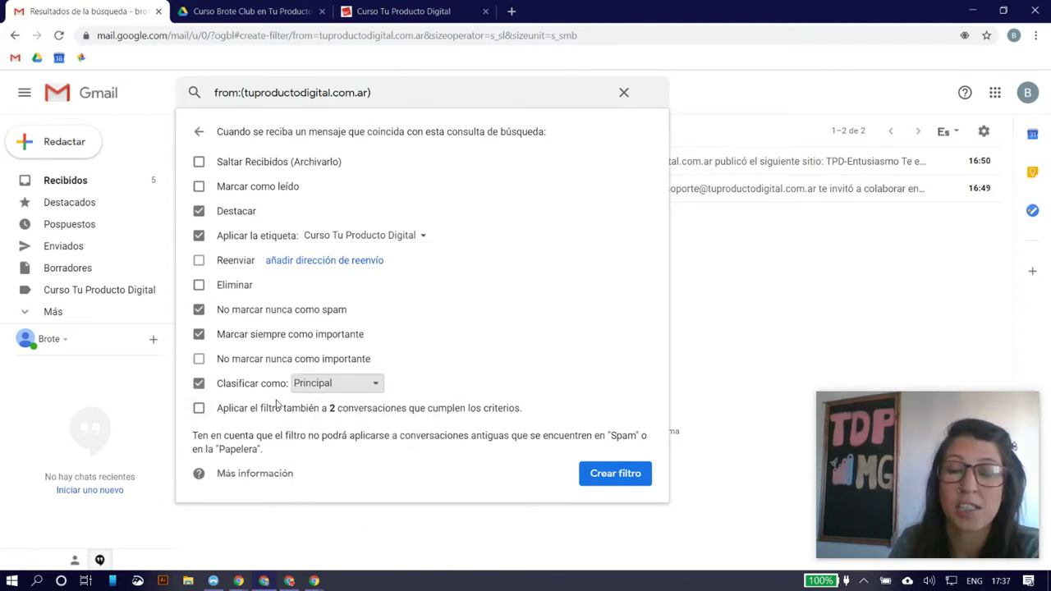
left_click(234, 412)
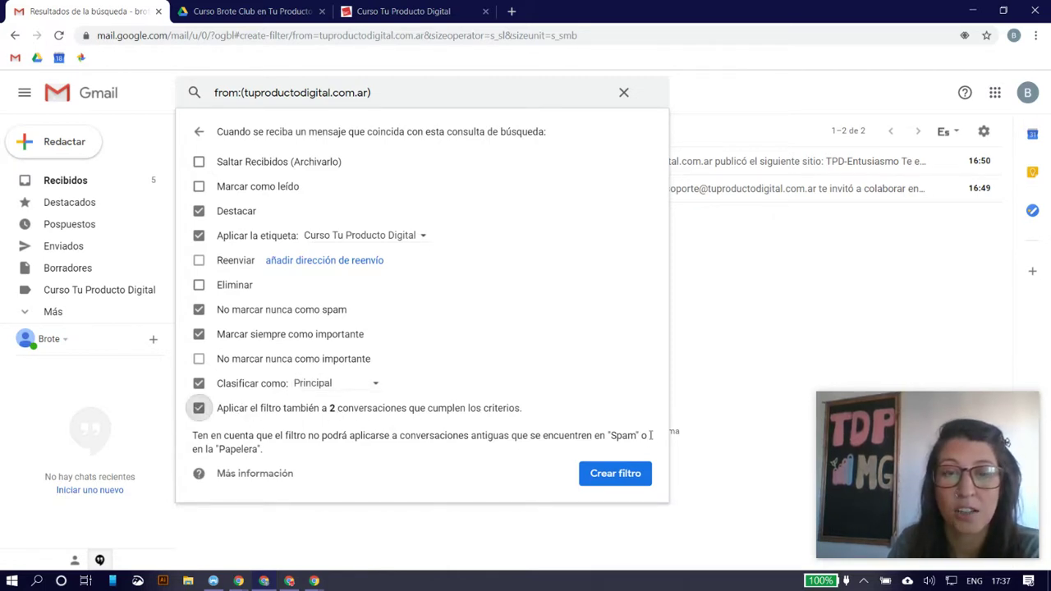
left_click(598, 473)
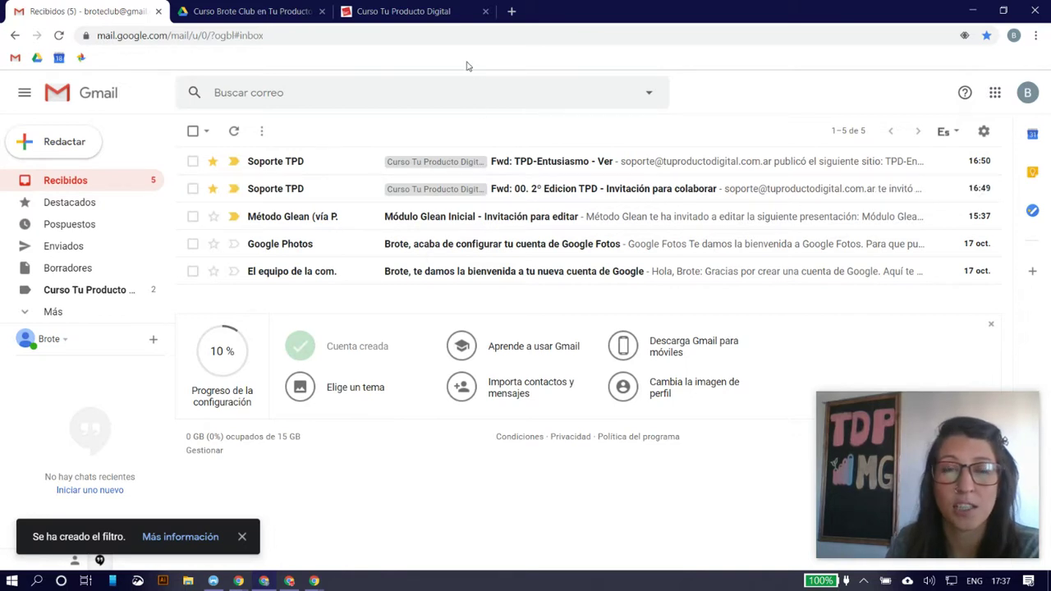
Search the web for "emoji chrome" in a new tab and open the Emoji Keyboard by JoyPixels store page.
left_click(512, 12)
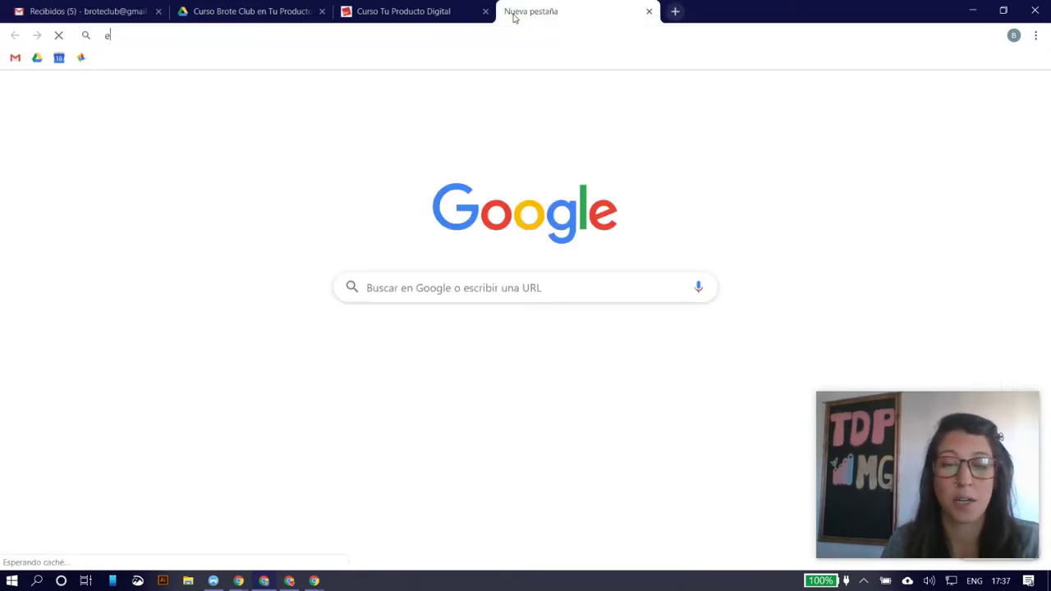
type("emoji chrome")
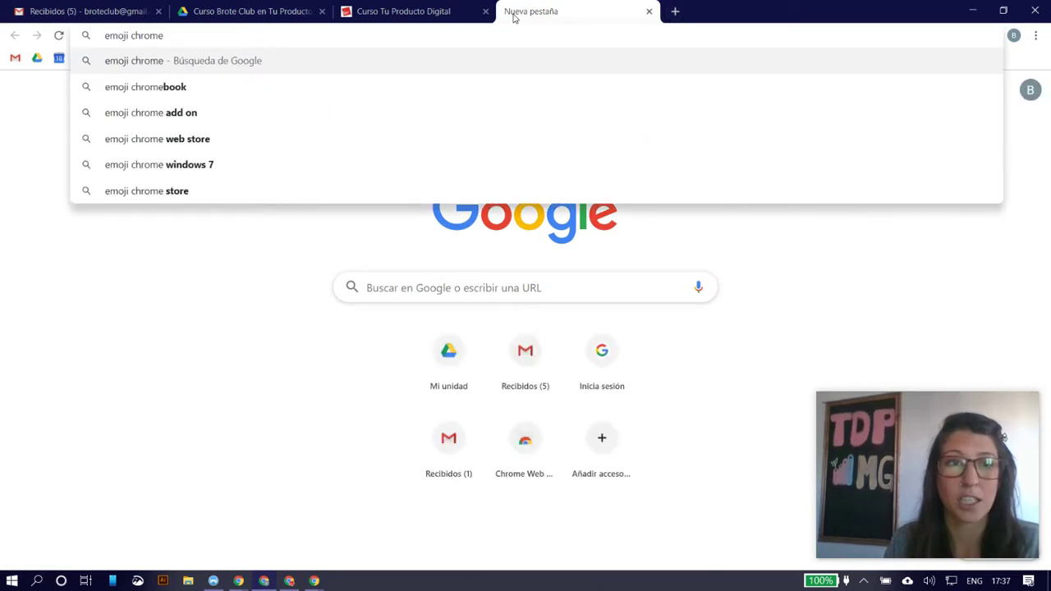
key("Return")
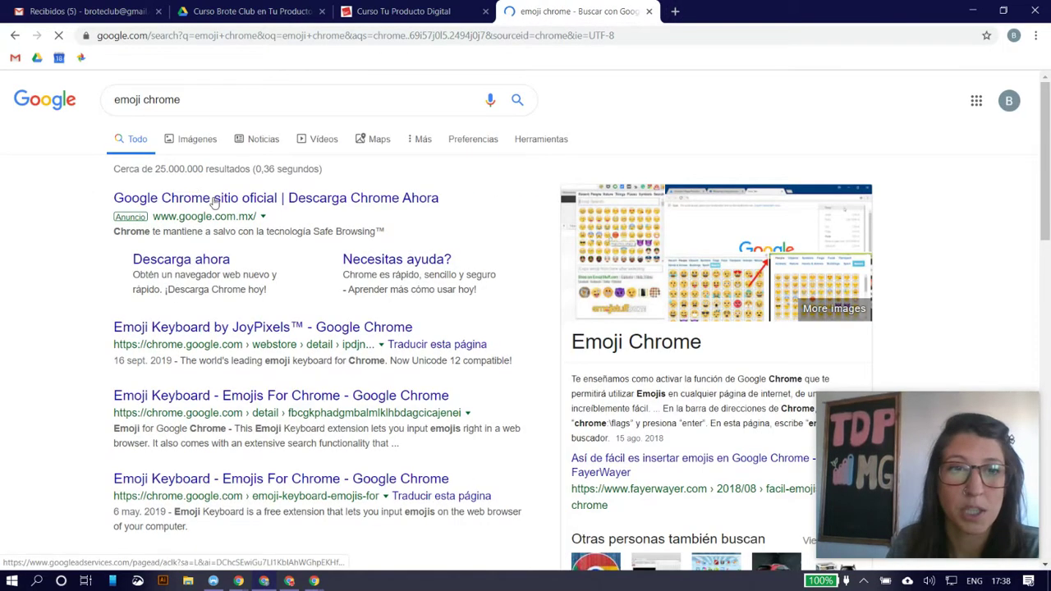
left_click(199, 328)
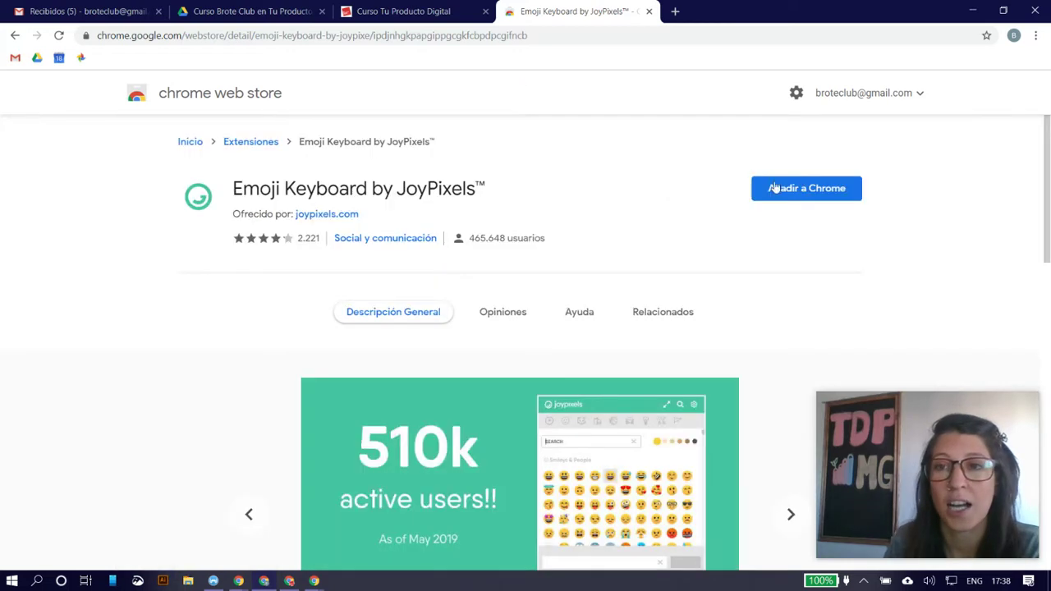
Install the Emoji Keyboard by JoyPixels extension in Chrome.
left_click(776, 195)
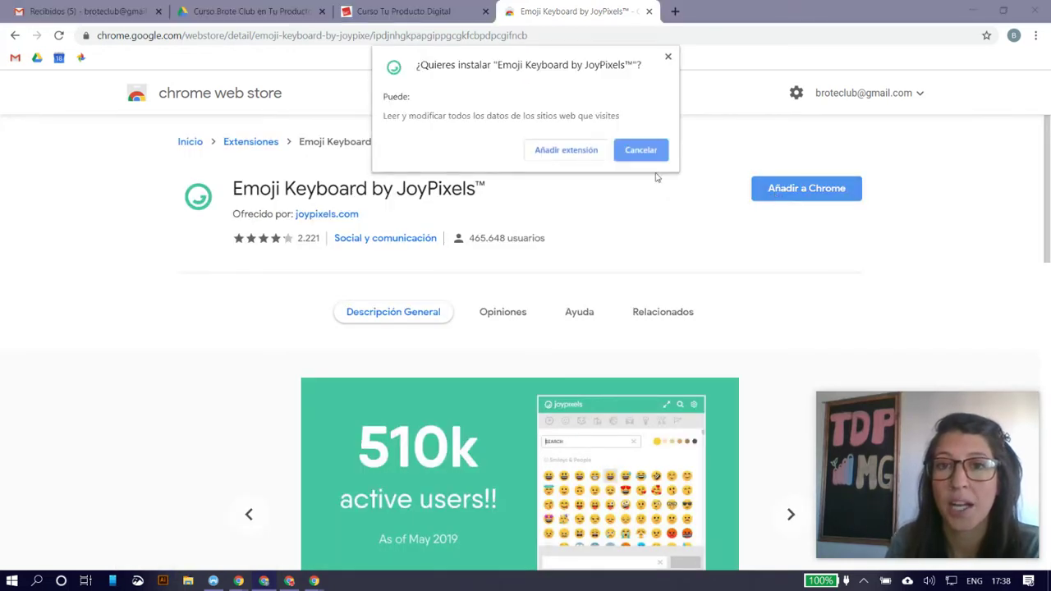
left_click(574, 154)
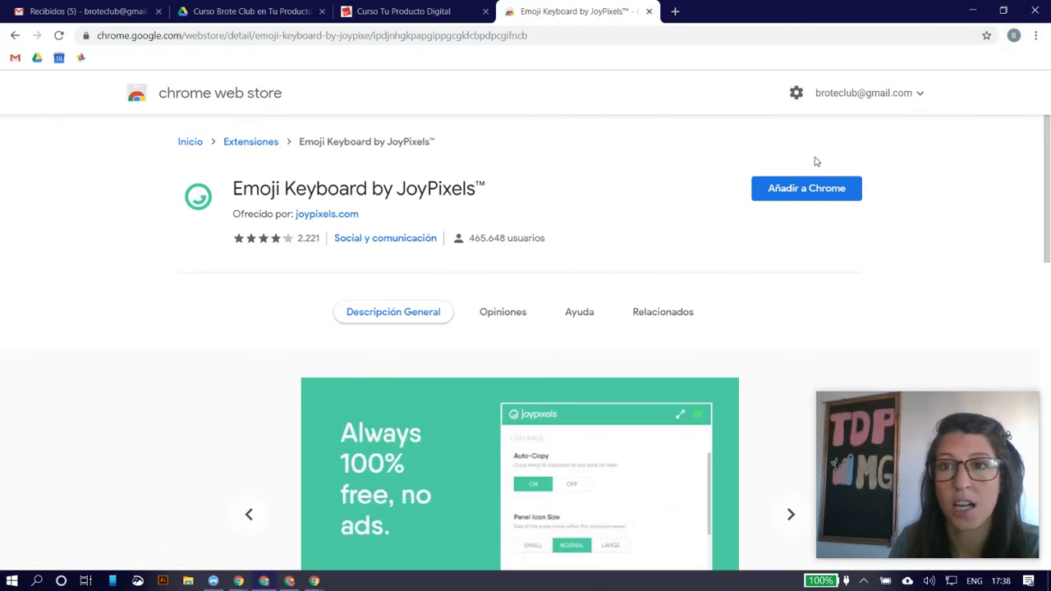
left_click(809, 200)
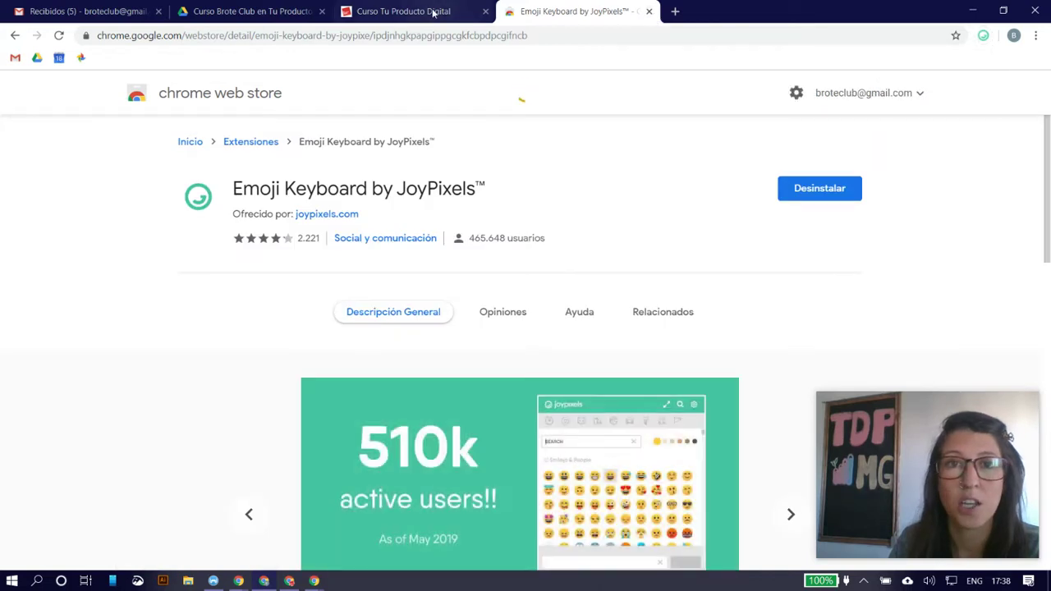
Return to the Gmail inbox and pick the laptop emoji from the Objects category of the JoyPixels keyboard.
key("ctrl+1")
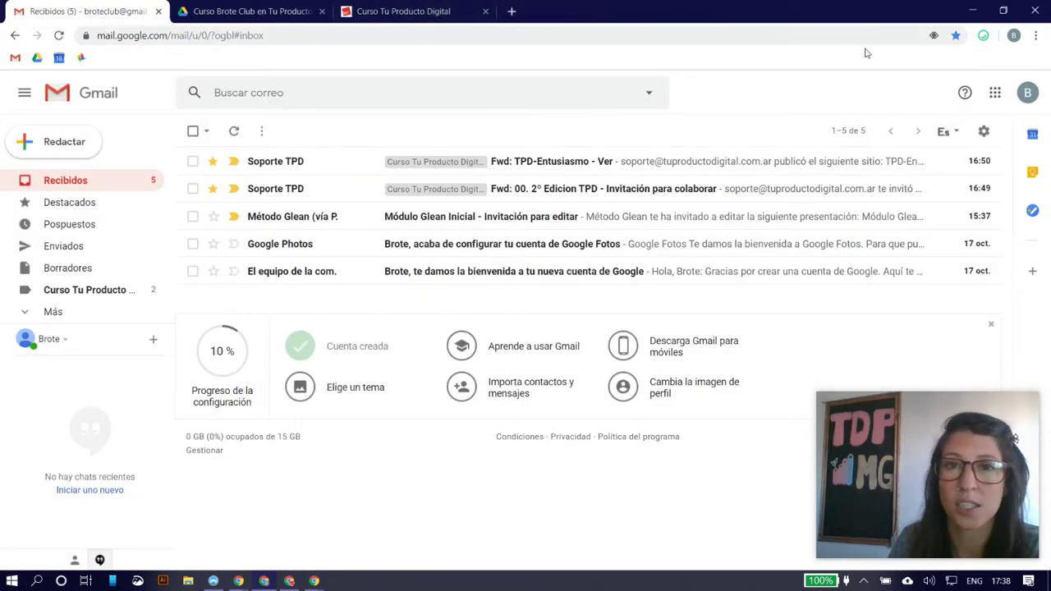
left_click(983, 37)
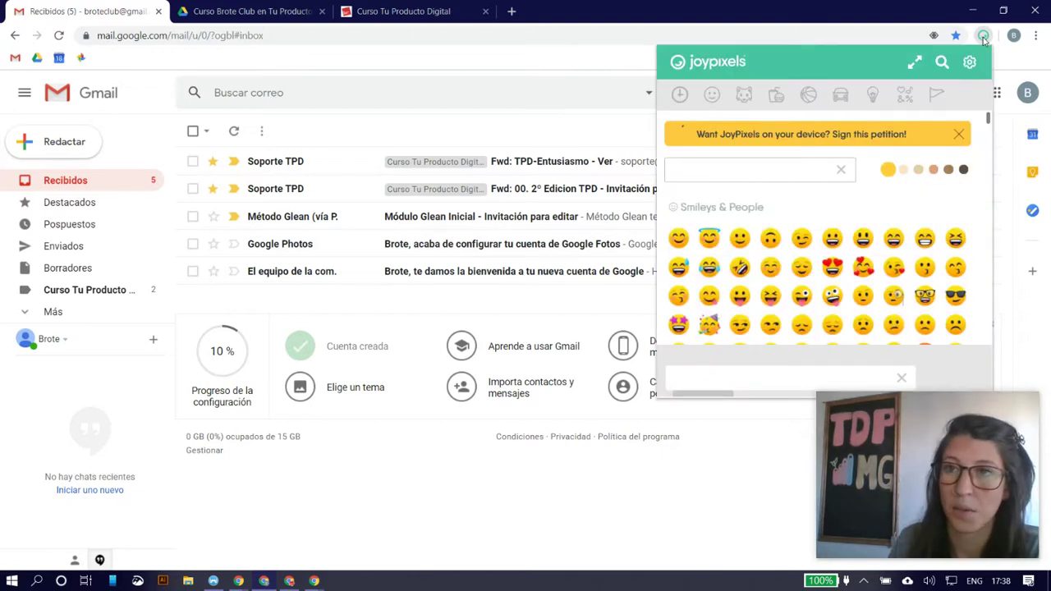
left_click(872, 95)
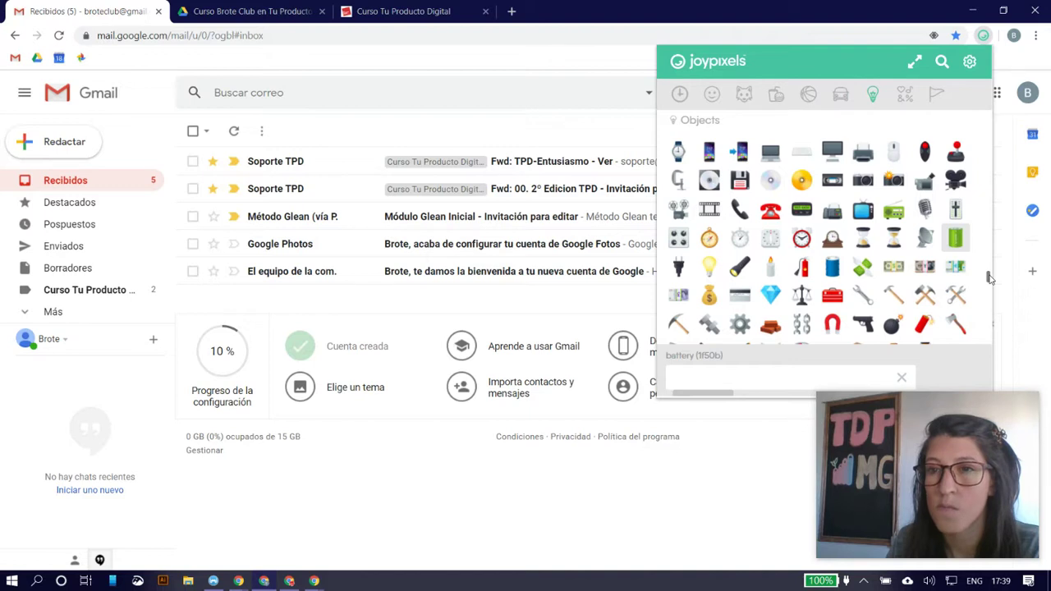
left_click(769, 161)
scroll(769, 161, "up", 1)
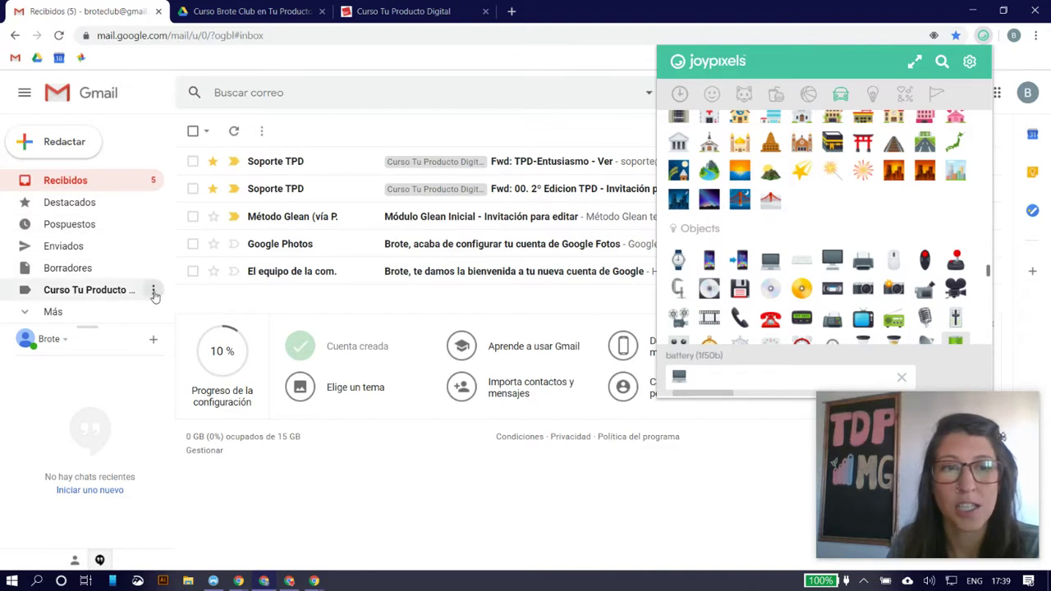
Rename the Curso Tu Producto Digital label by adding the laptop emoji in front of its name.
left_click(154, 292)
left_click(153, 292)
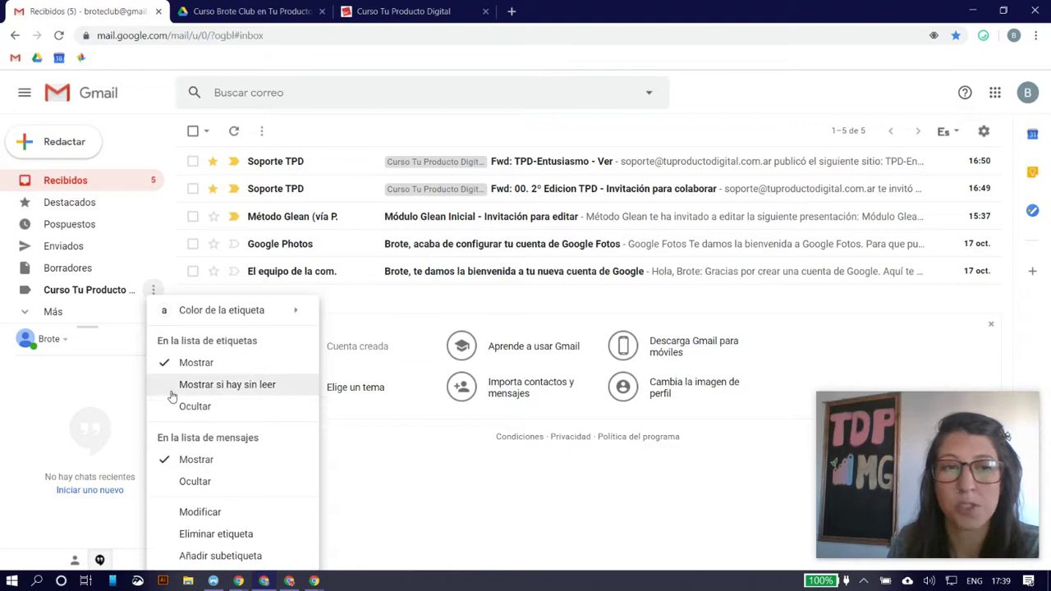
left_click(192, 513)
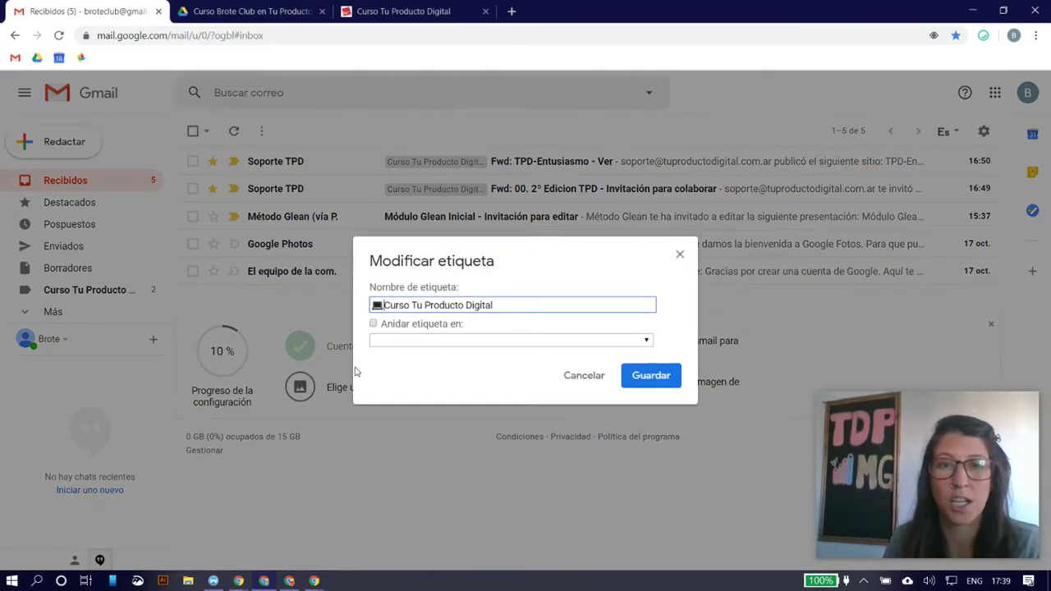
key("Escape")
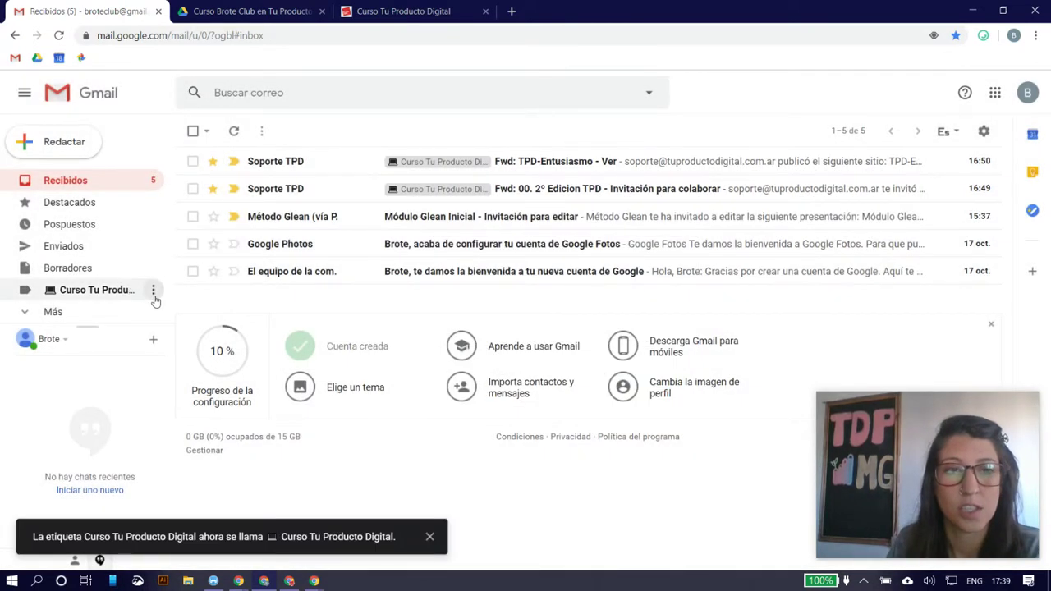
Set the color of the Curso Tu Producto Digital label to red.
left_click(154, 292)
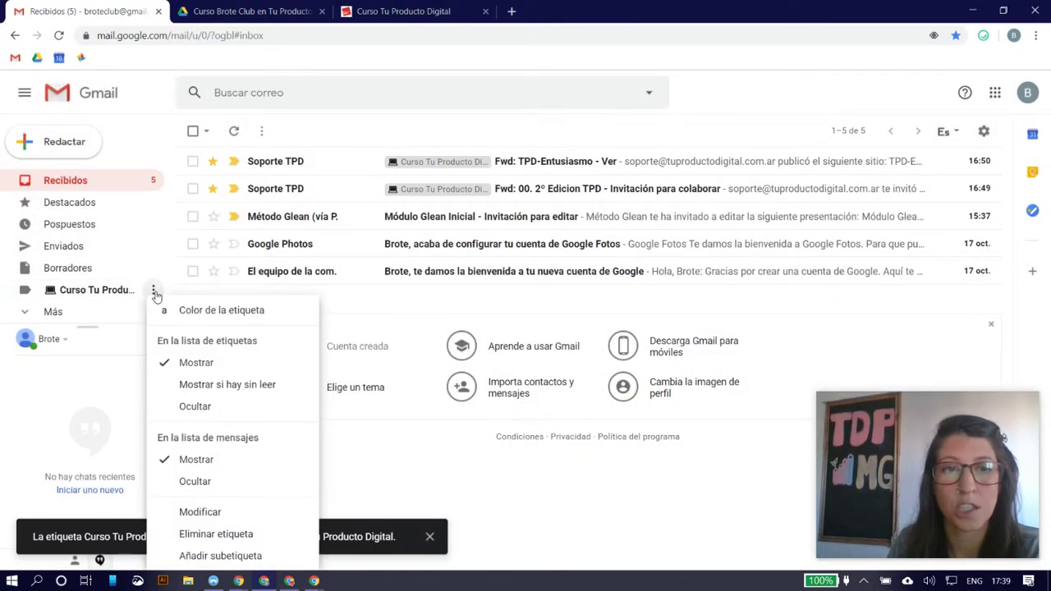
mouse_move(197, 316)
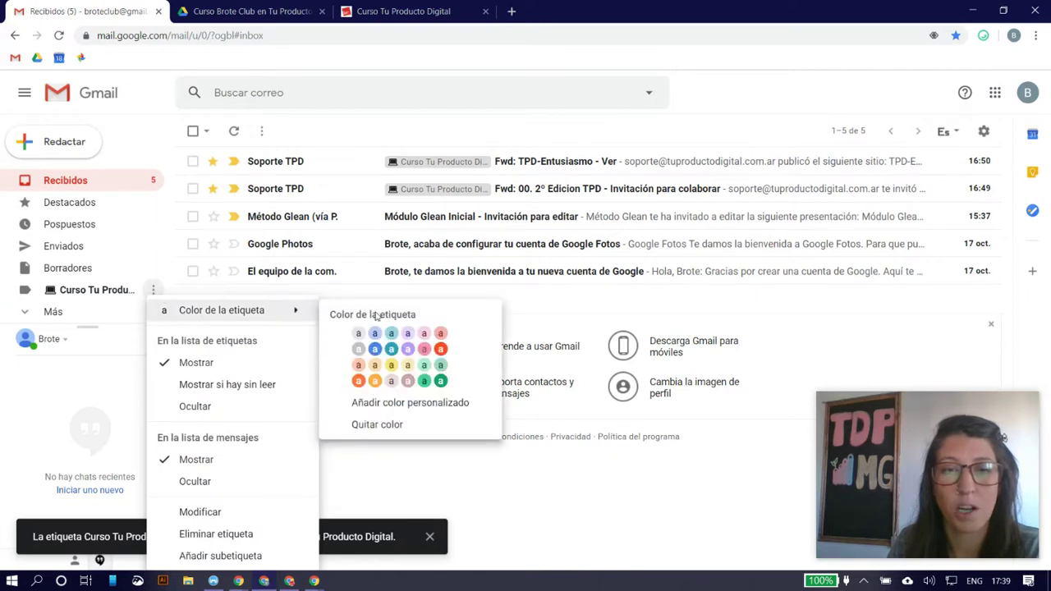
left_click(440, 349)
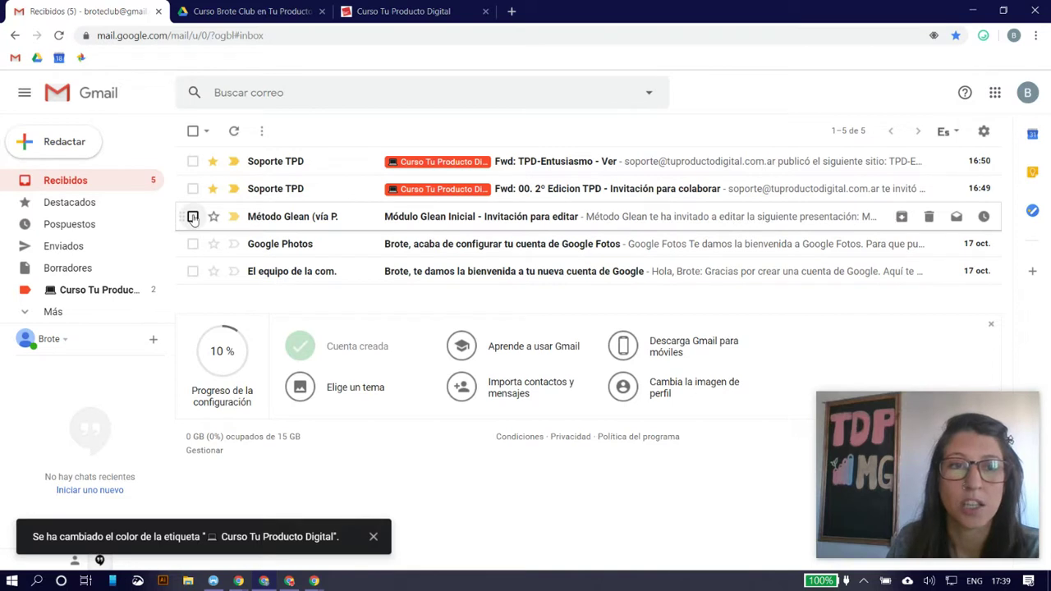
Start a filter from the Método Glean message, replacing the sender criterion with the contained words "Método Glean", and continue to its actions.
left_click(192, 216)
left_click(464, 131)
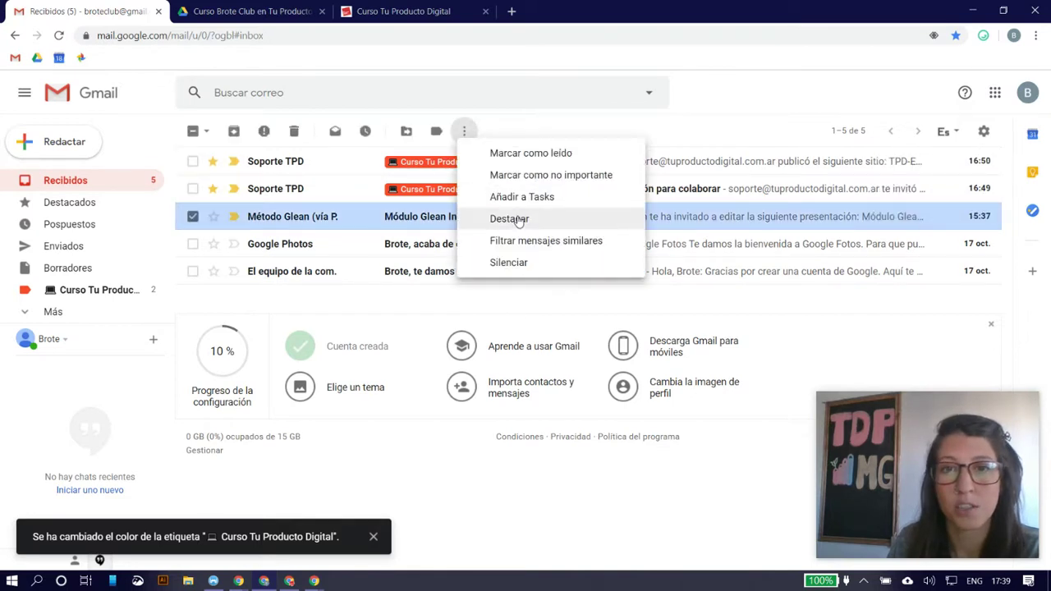
left_click(516, 240)
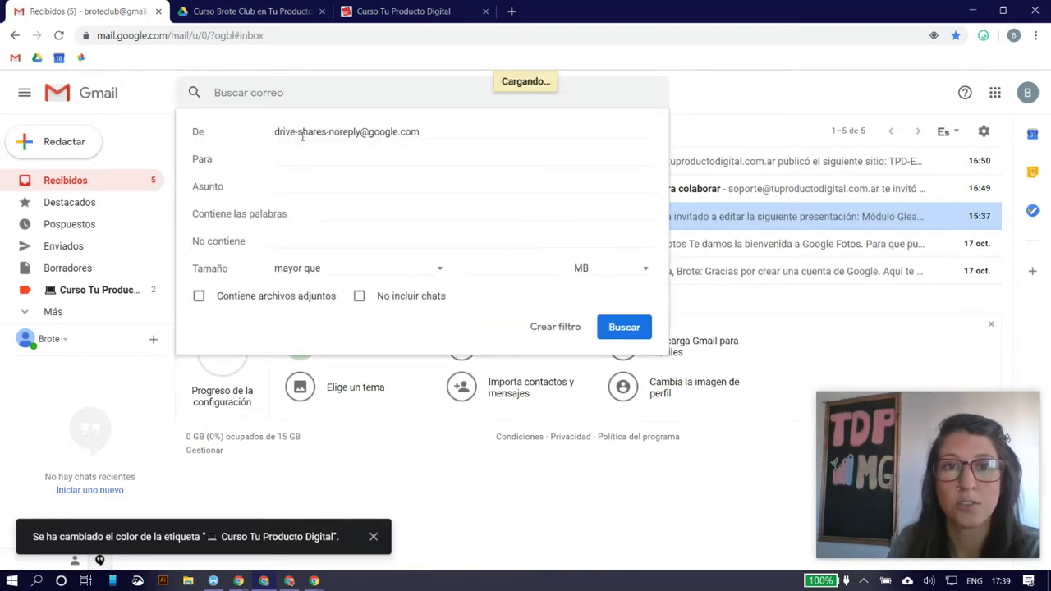
left_click_drag(424, 137, 122, 131)
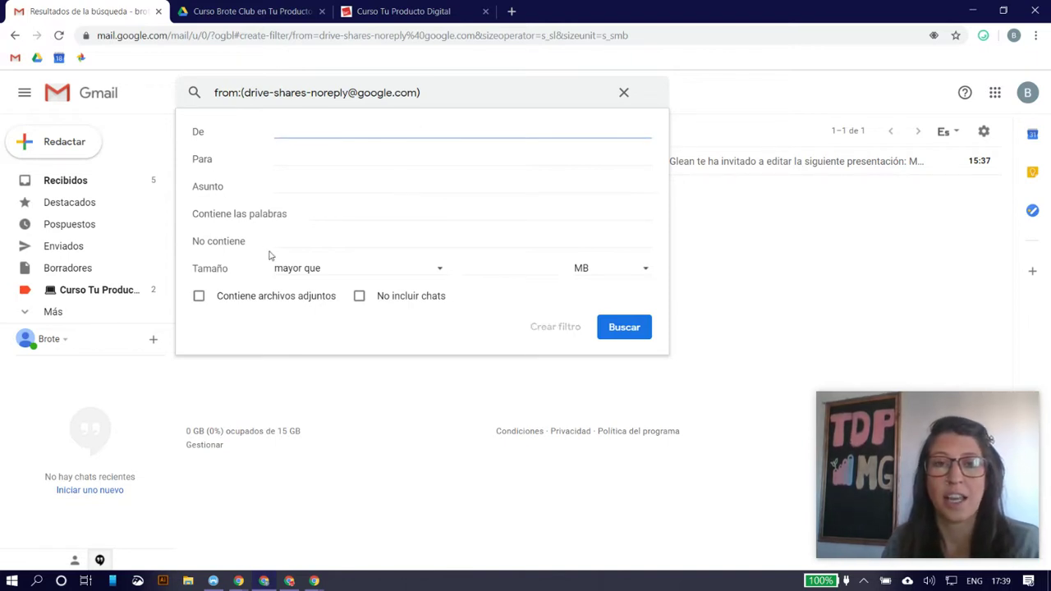
left_click(323, 216)
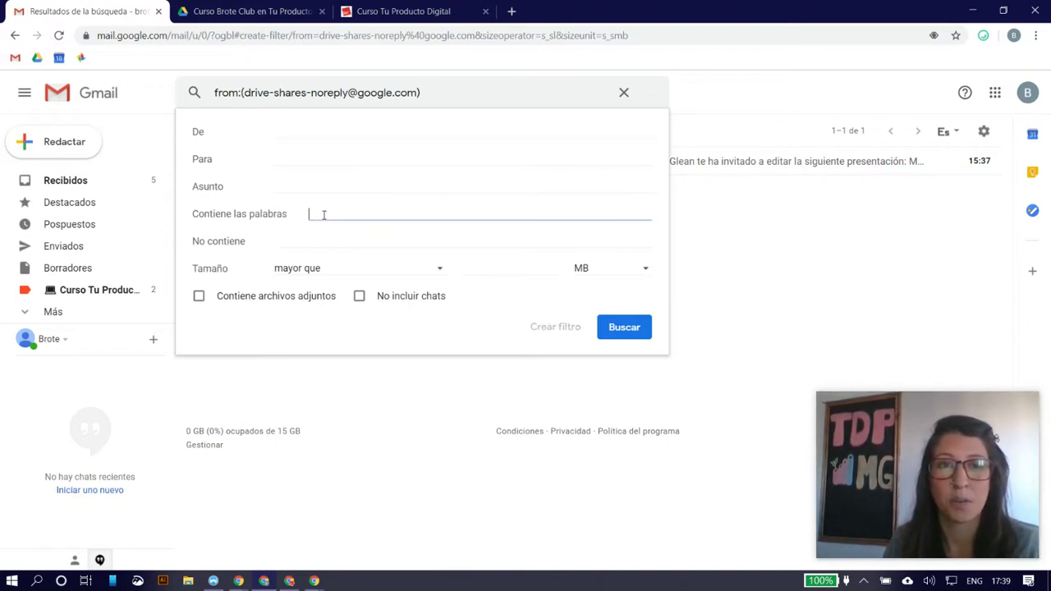
type("Mé")
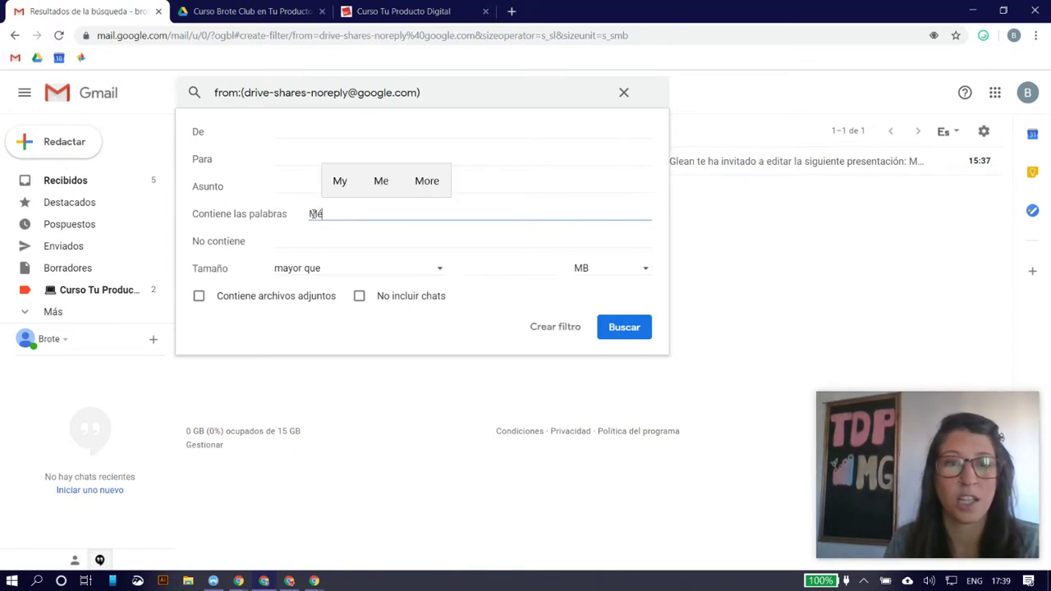
type("todo Glean")
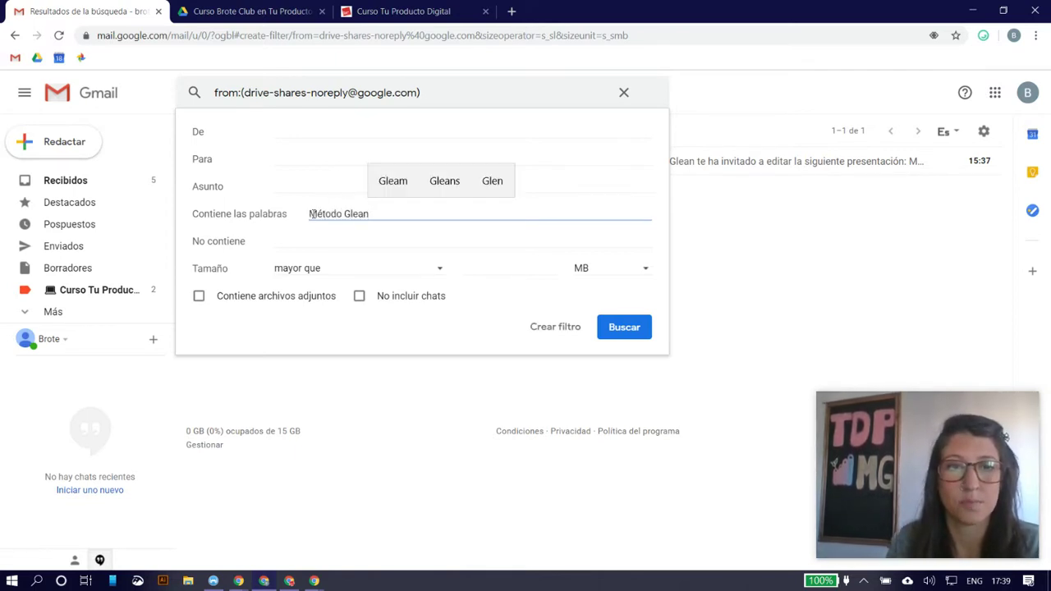
left_click(555, 337)
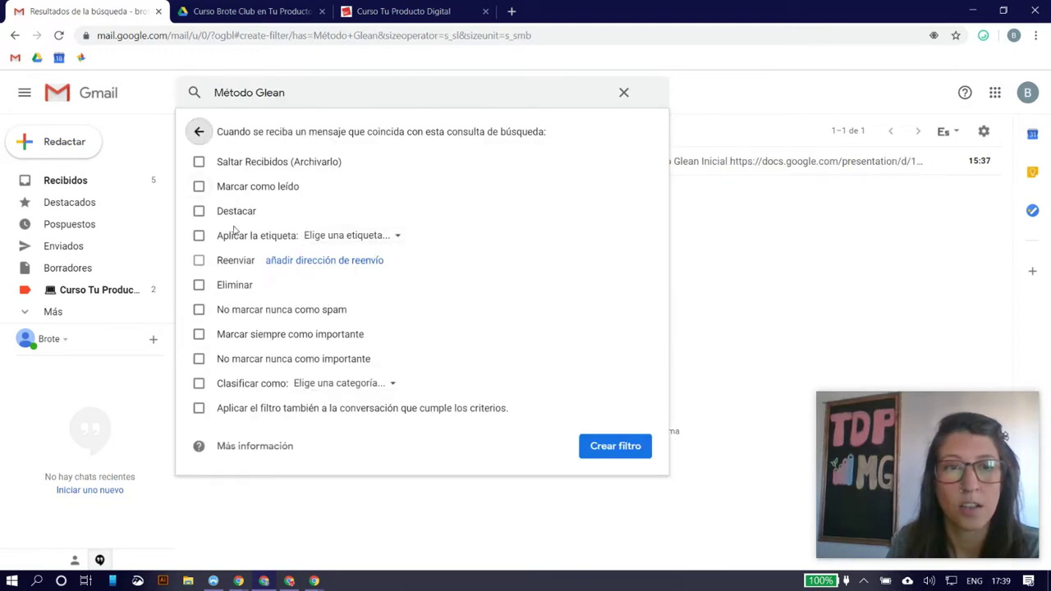
Have the filter apply a new label named "Método Glean", preceded by the seedling emoji from the JoyPixels keyboard.
left_click(349, 234)
left_click(349, 263)
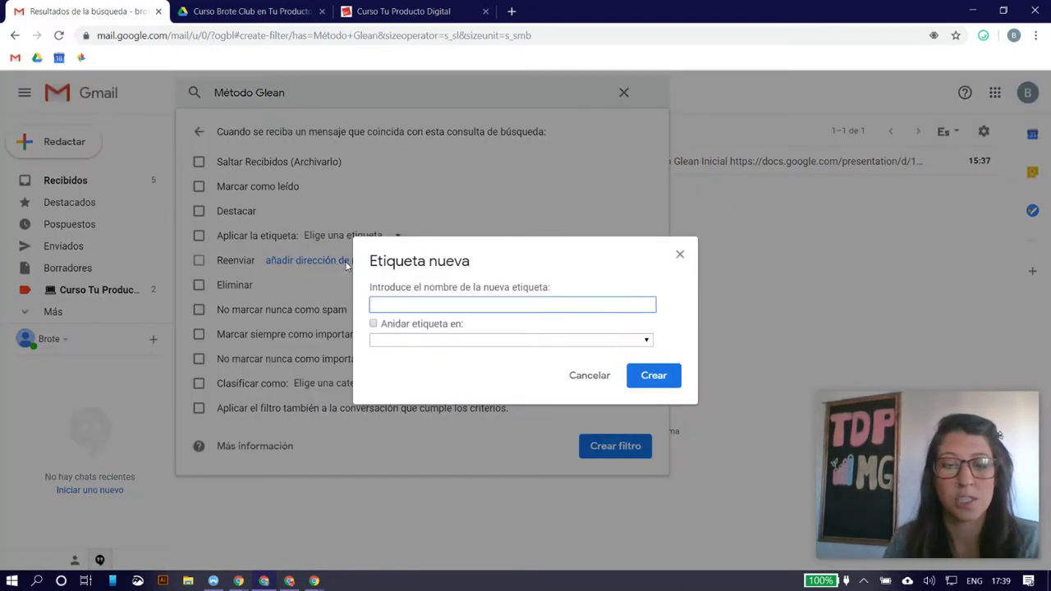
type("Método Glean")
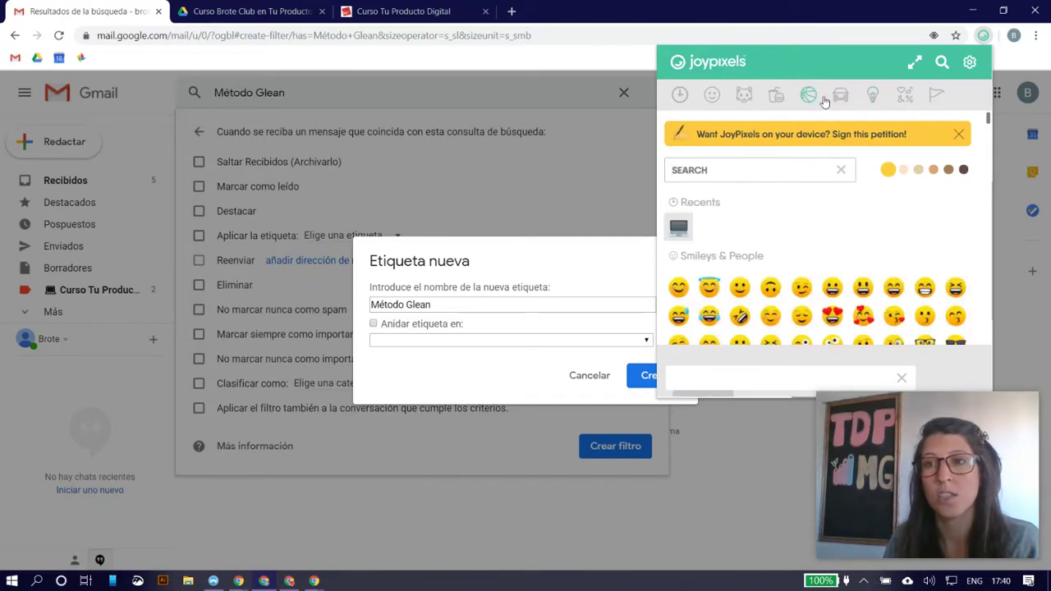
left_click(777, 95)
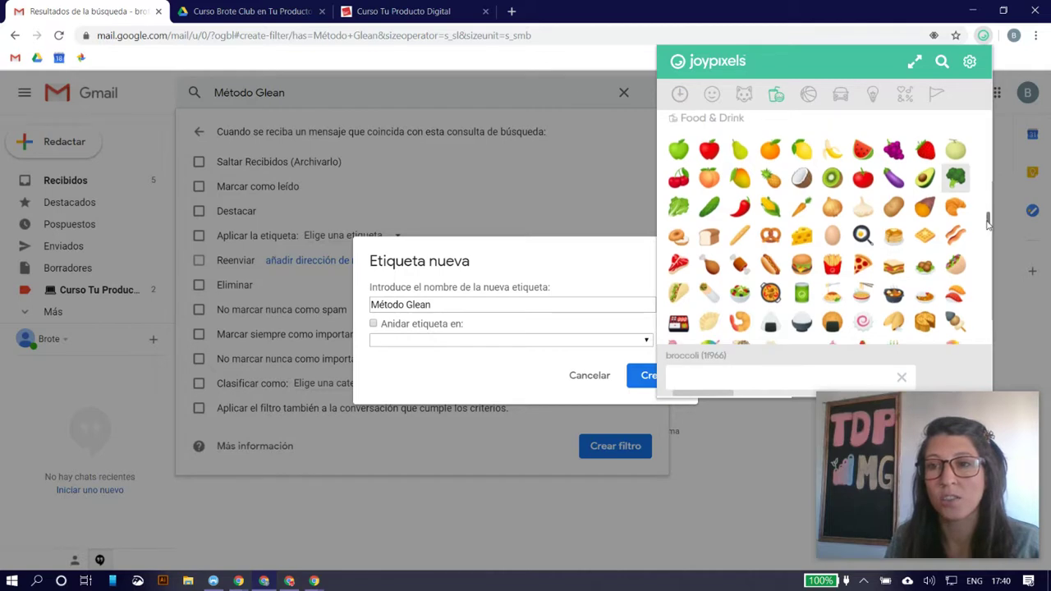
scroll(987, 226, "down", 3)
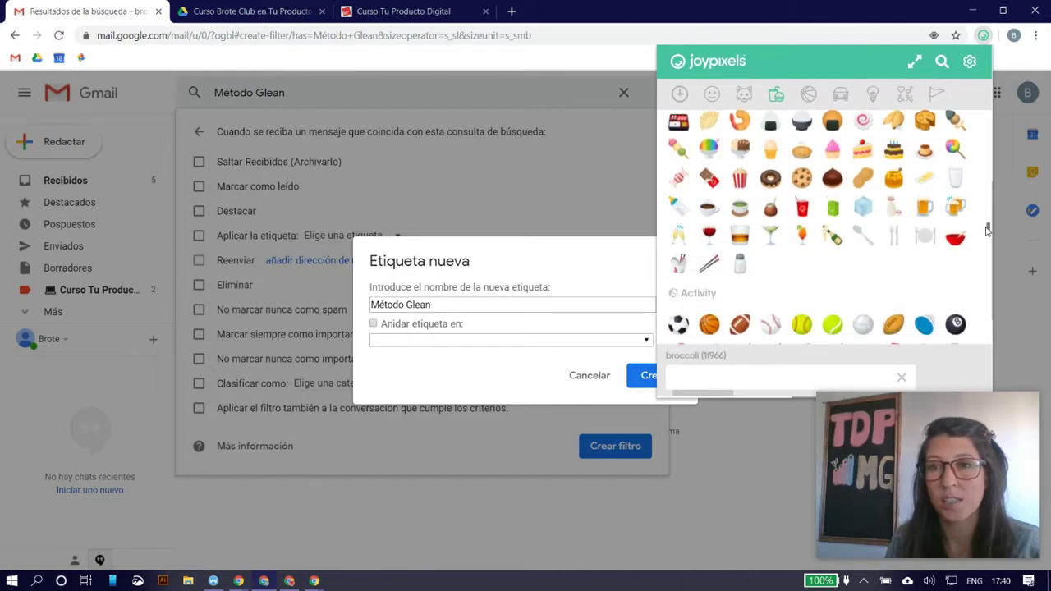
left_click_drag(987, 230, 991, 205)
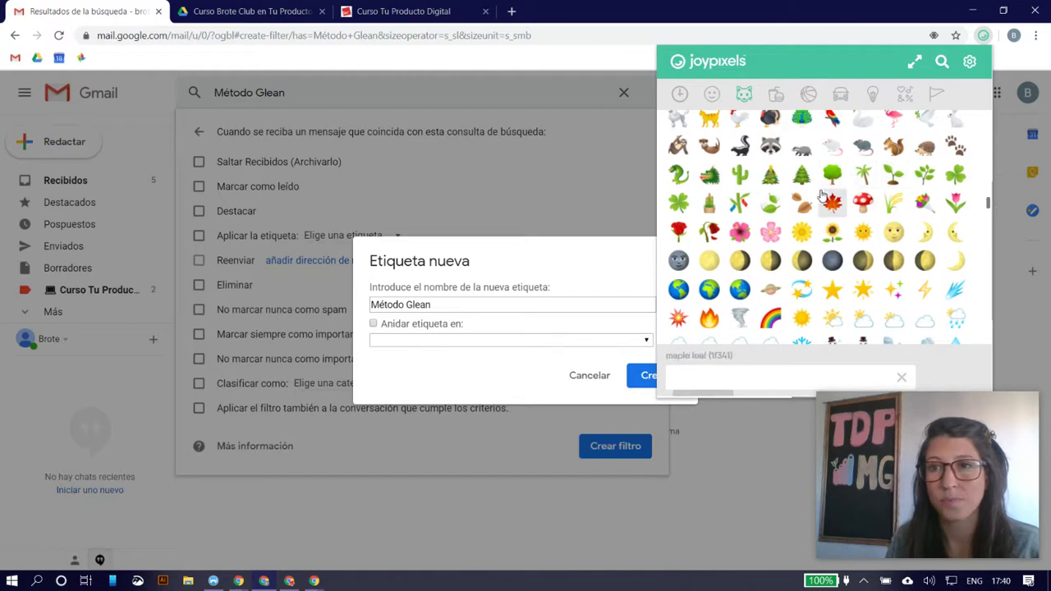
left_click(376, 305)
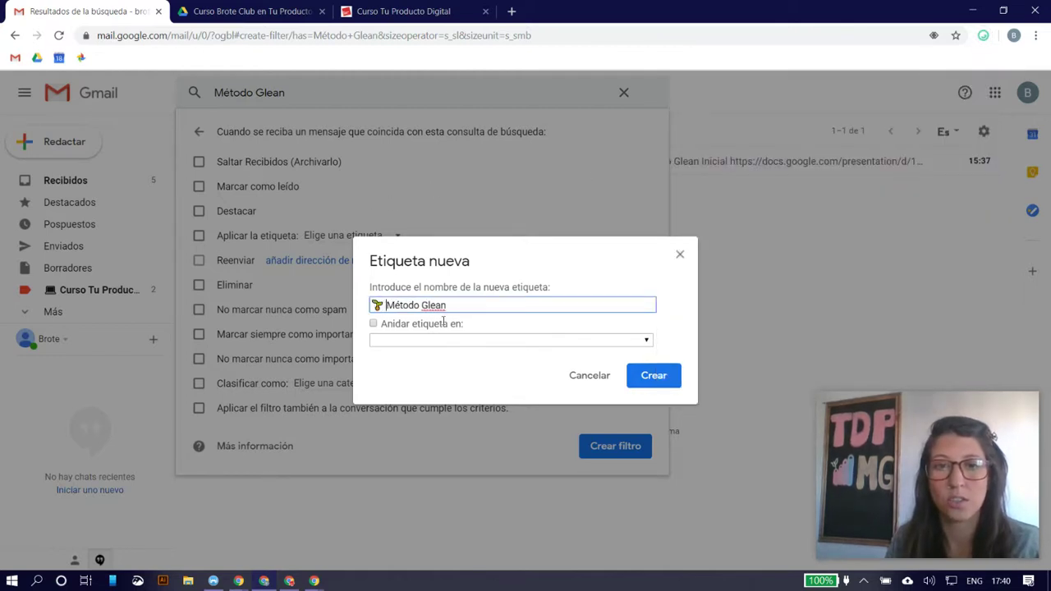
left_click(653, 375)
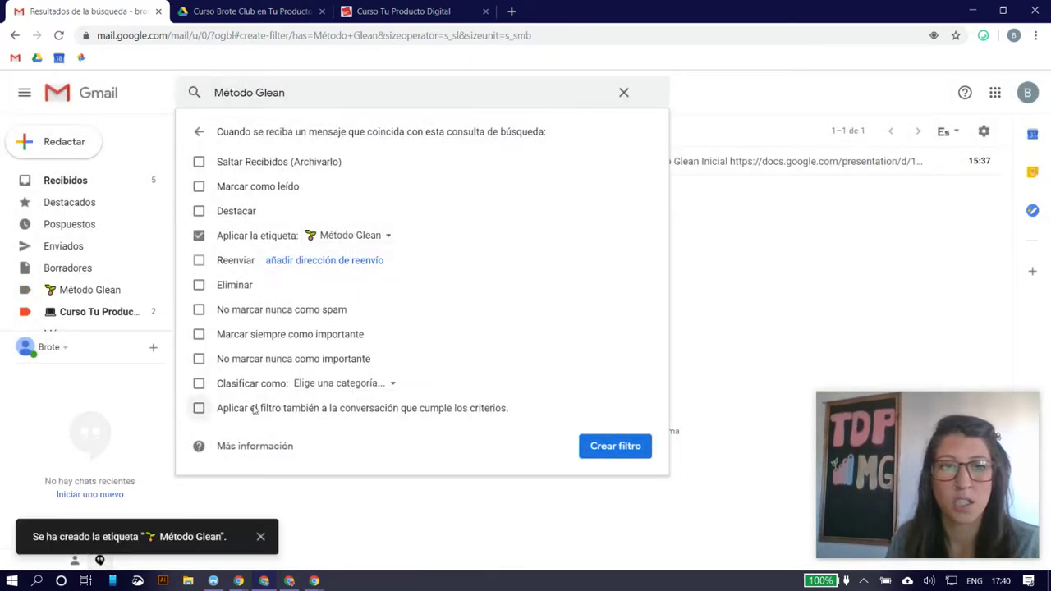
Create the filter with starring, never spam, always important and category Principal enabled, applying it also to the existing matching conversation.
left_click(254, 412)
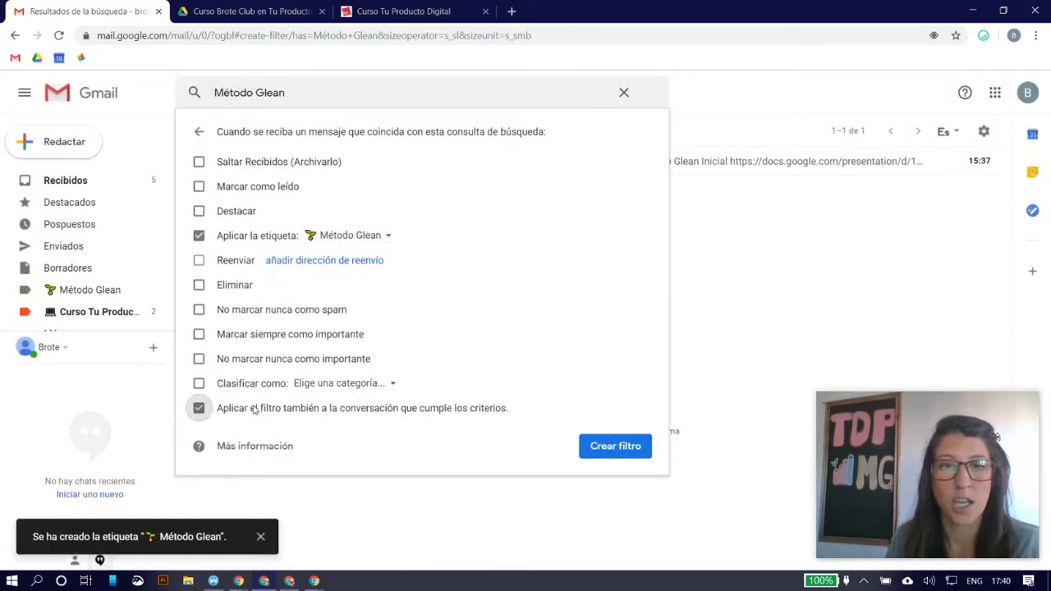
left_click(236, 309)
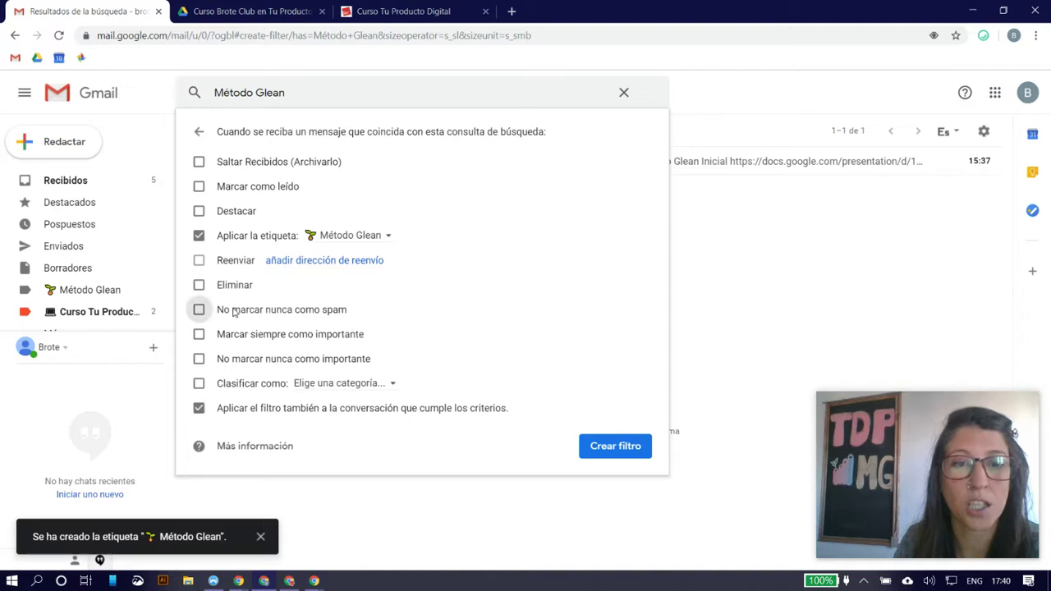
left_click(333, 383)
left_click(346, 412)
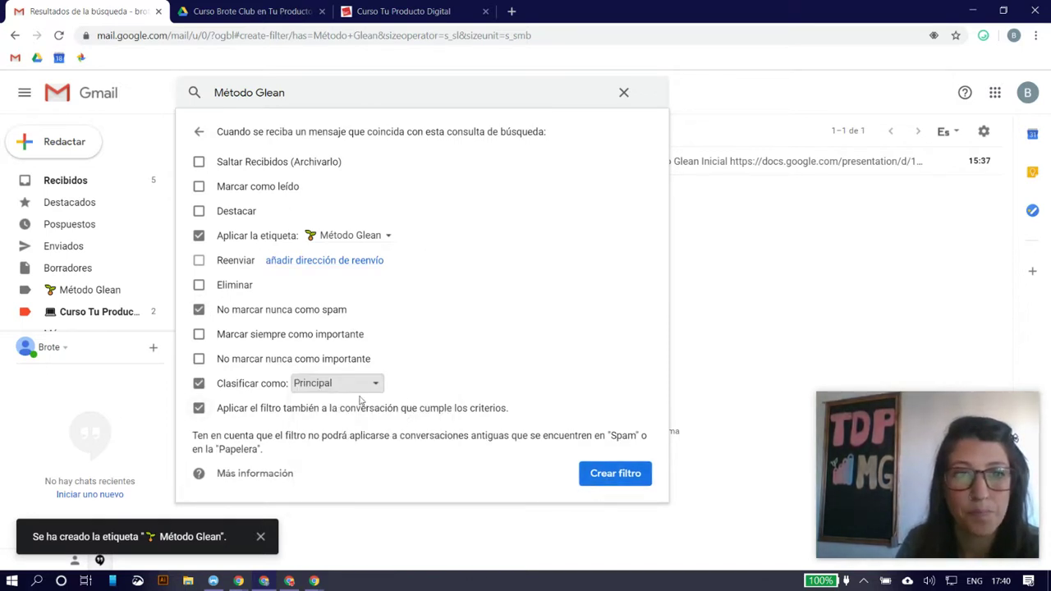
left_click(271, 334)
left_click(232, 214)
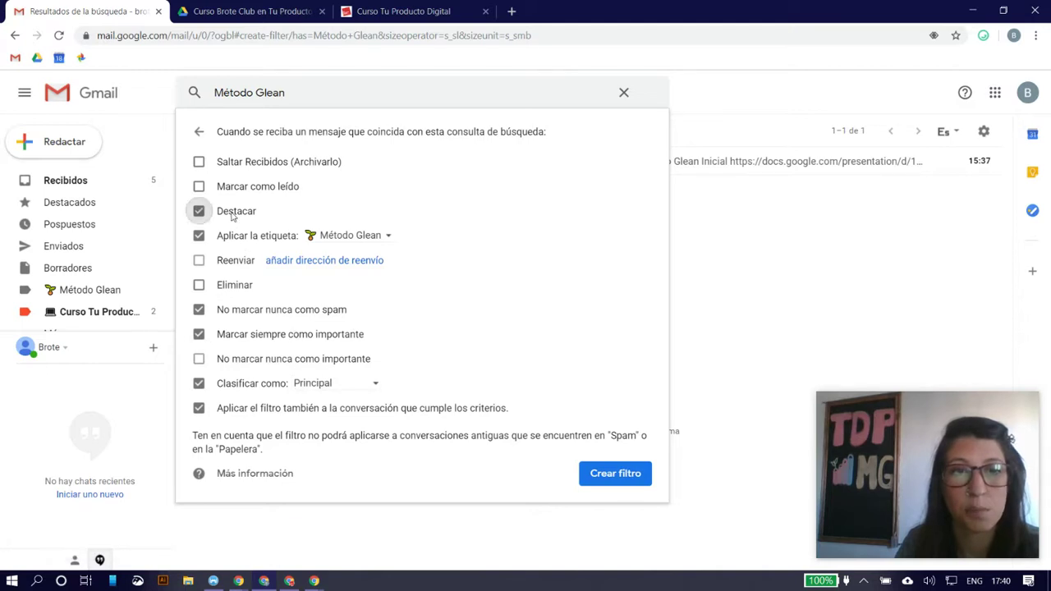
left_click(611, 474)
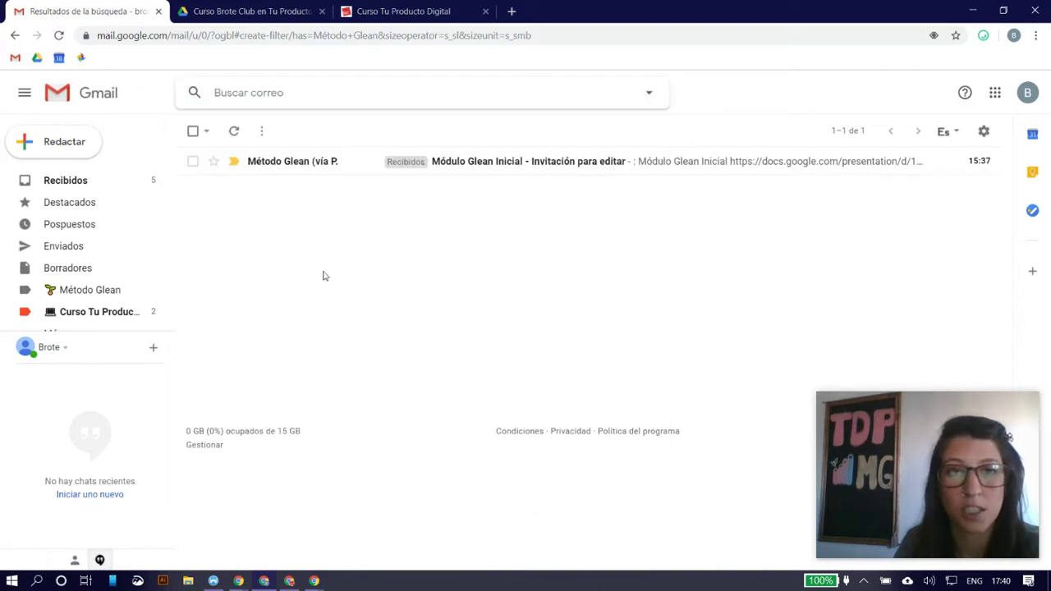
Return to the inbox and create a new label named "Cursos" from the expanded label list.
left_click(100, 188)
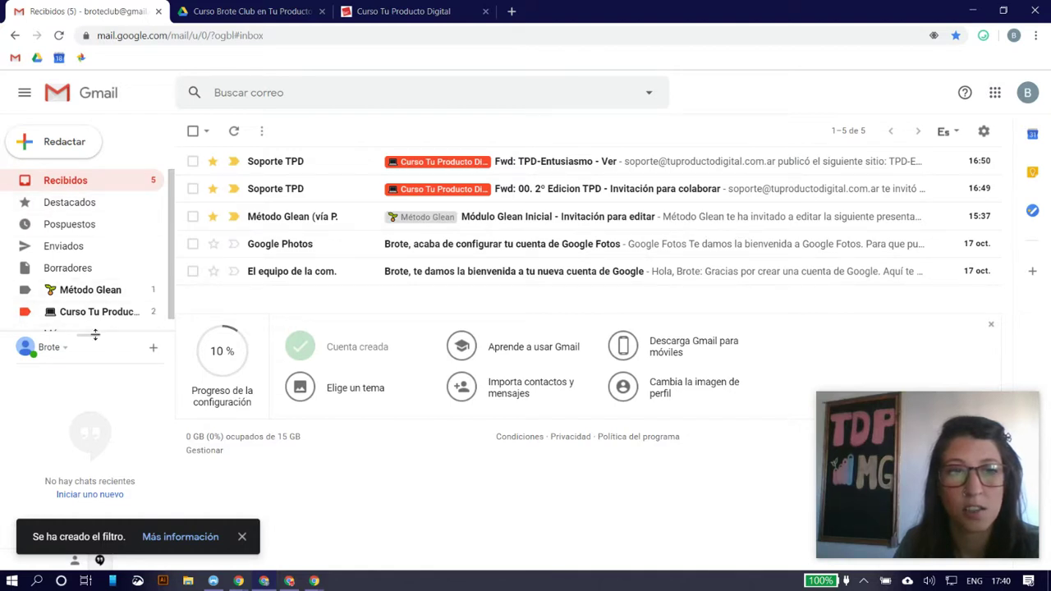
left_click_drag(95, 334, 82, 460)
left_click(57, 334)
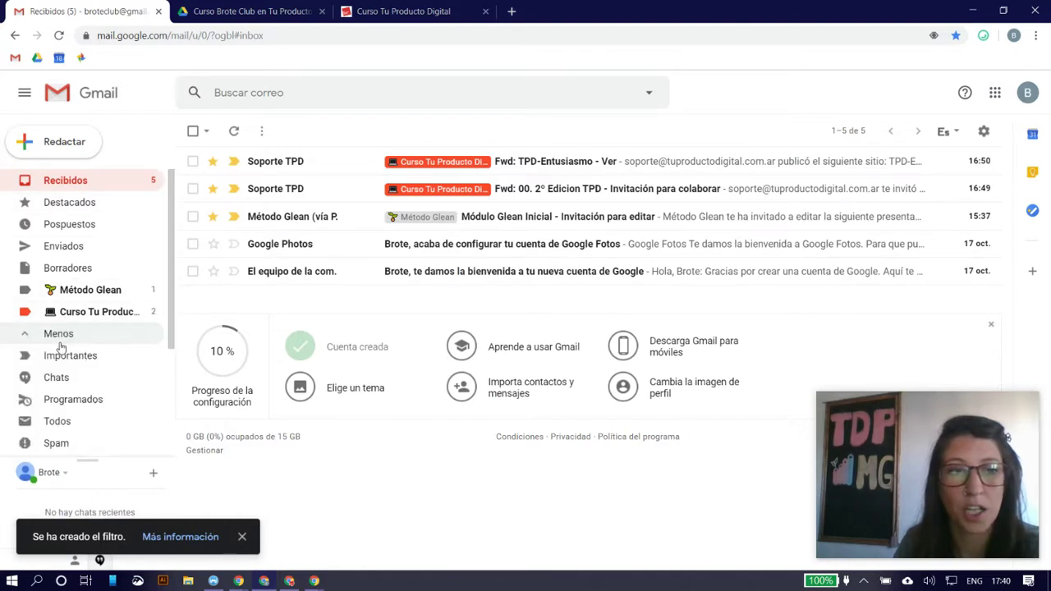
left_click_drag(173, 331, 138, 462)
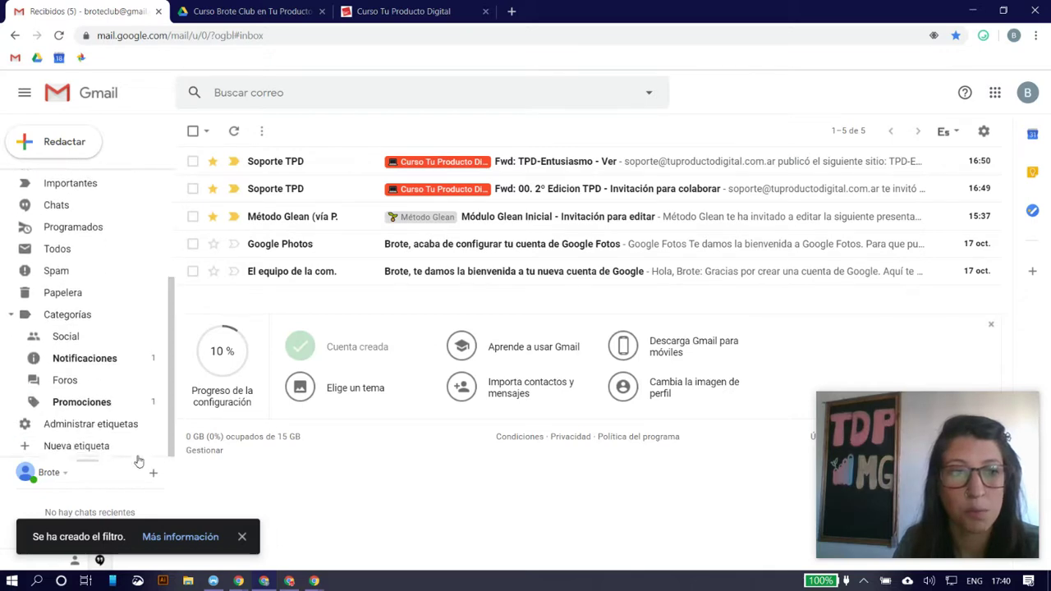
left_click(75, 449)
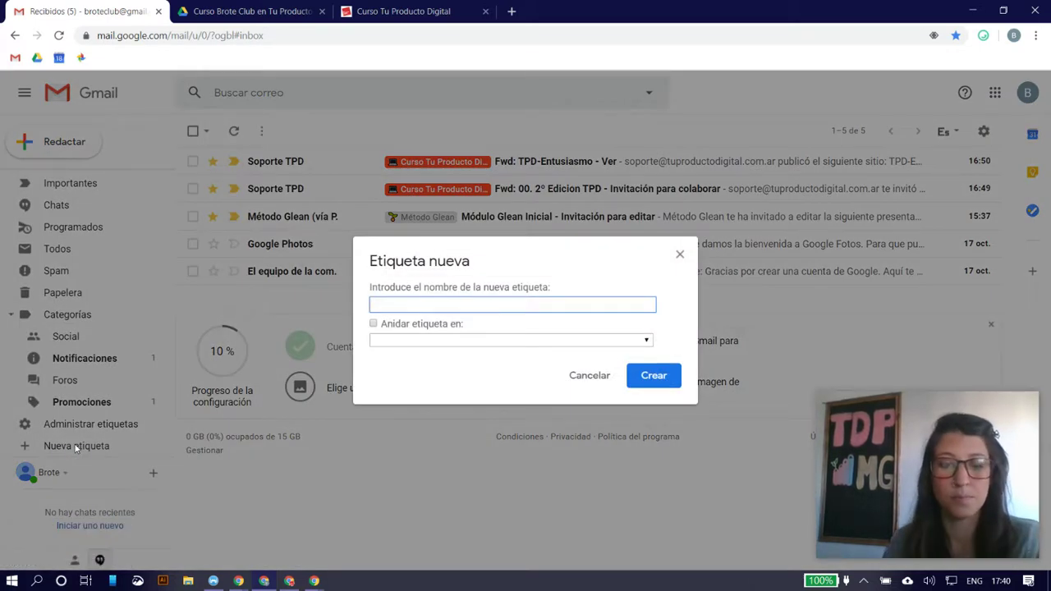
type("Cursos")
key("Return")
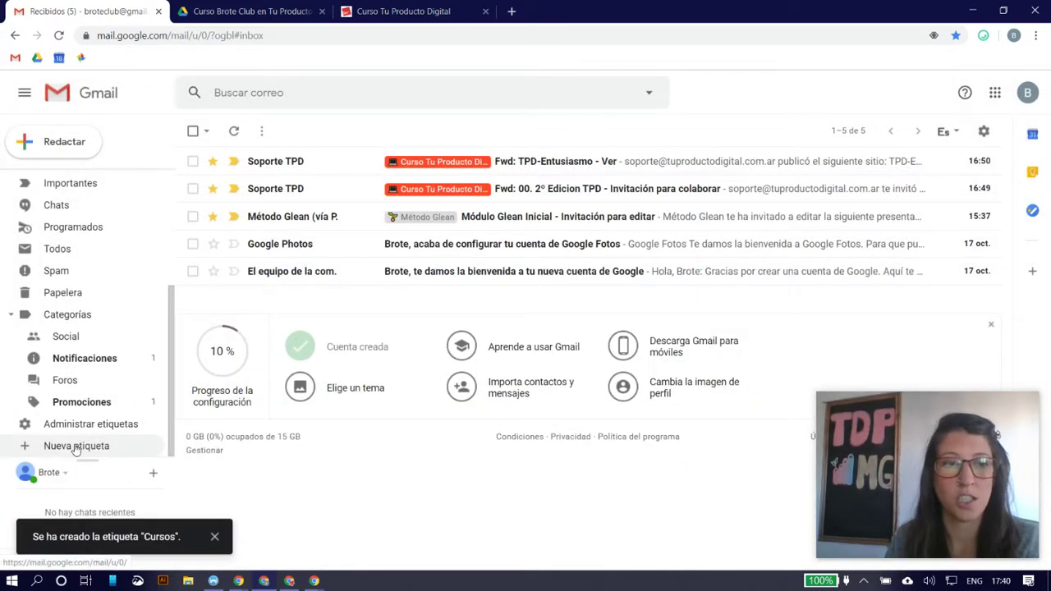
Rename the Curso Tu Producto Digital label to "Tu Producto Digital", keeping the laptop emoji in front.
scroll(159, 328, "up", 3)
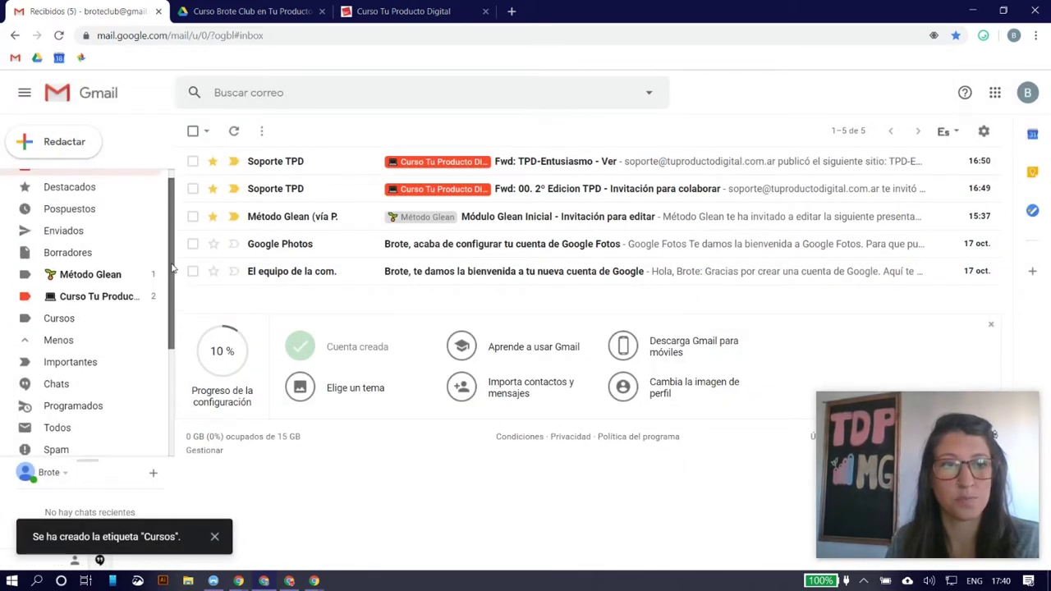
left_click(156, 295)
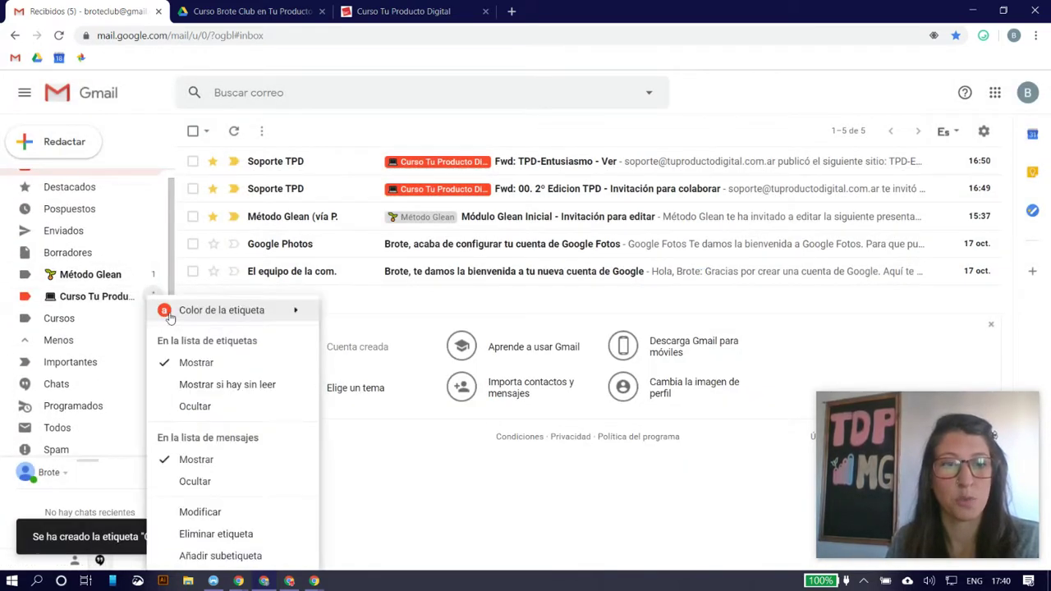
left_click(212, 512)
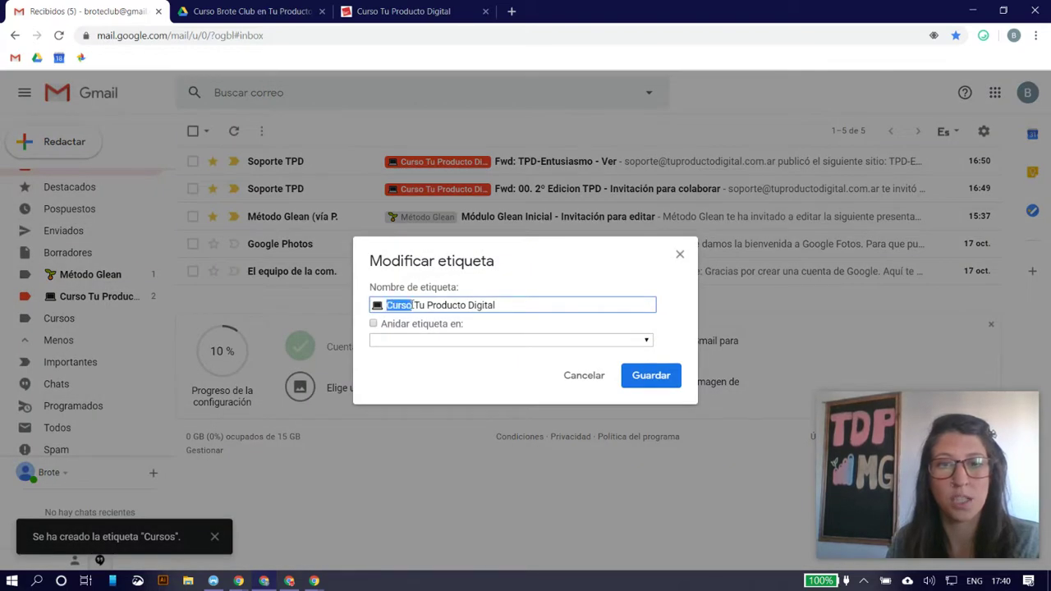
key("BackSpace")
key("Return")
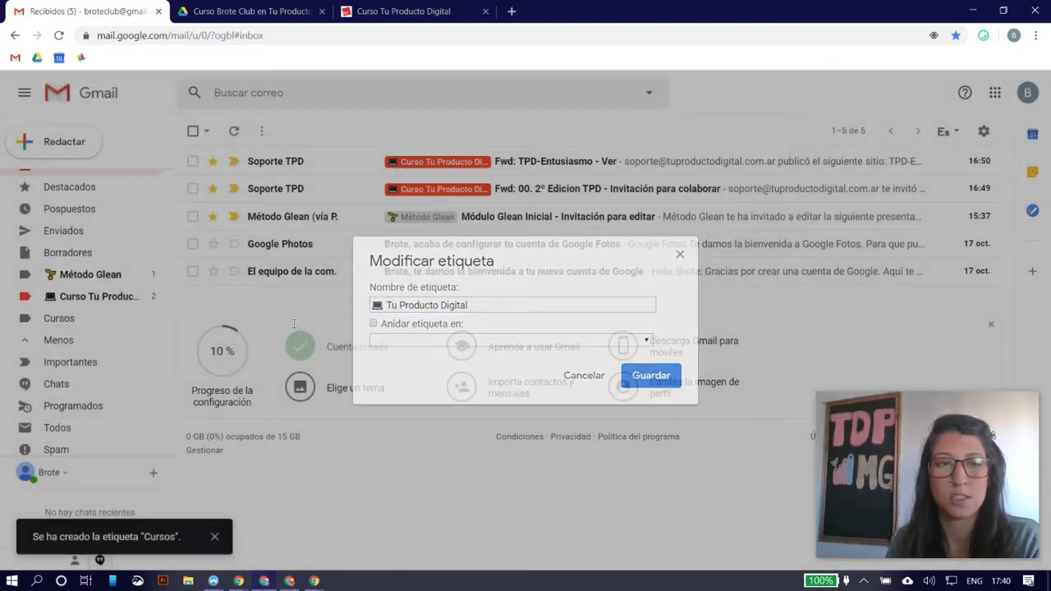
Nest the Tu Producto Digital label under the Cursos label and save the change.
left_click(155, 295)
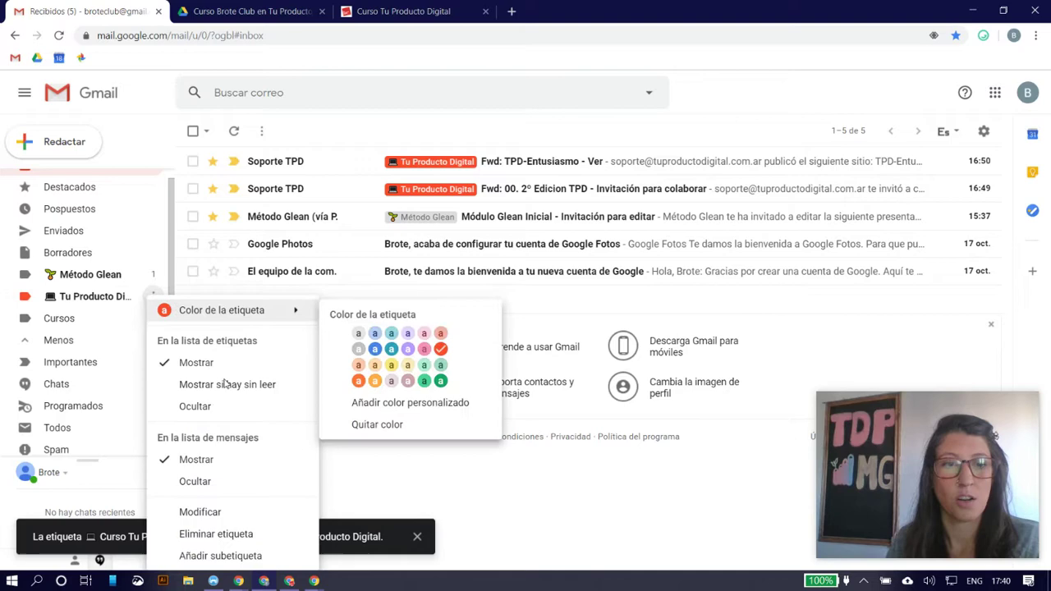
left_click(200, 513)
left_click(396, 340)
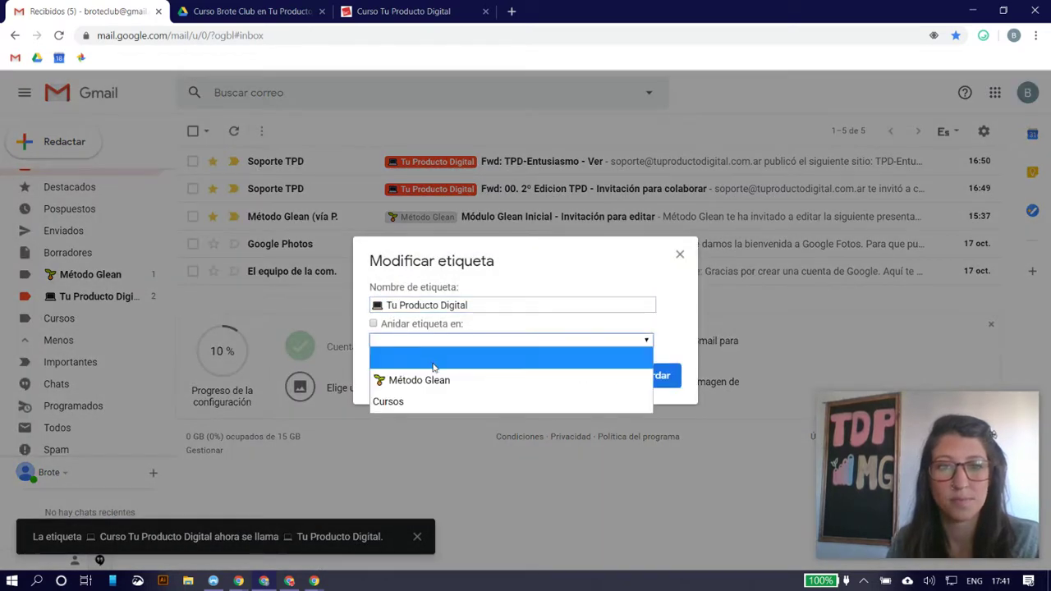
left_click(419, 400)
left_click(655, 375)
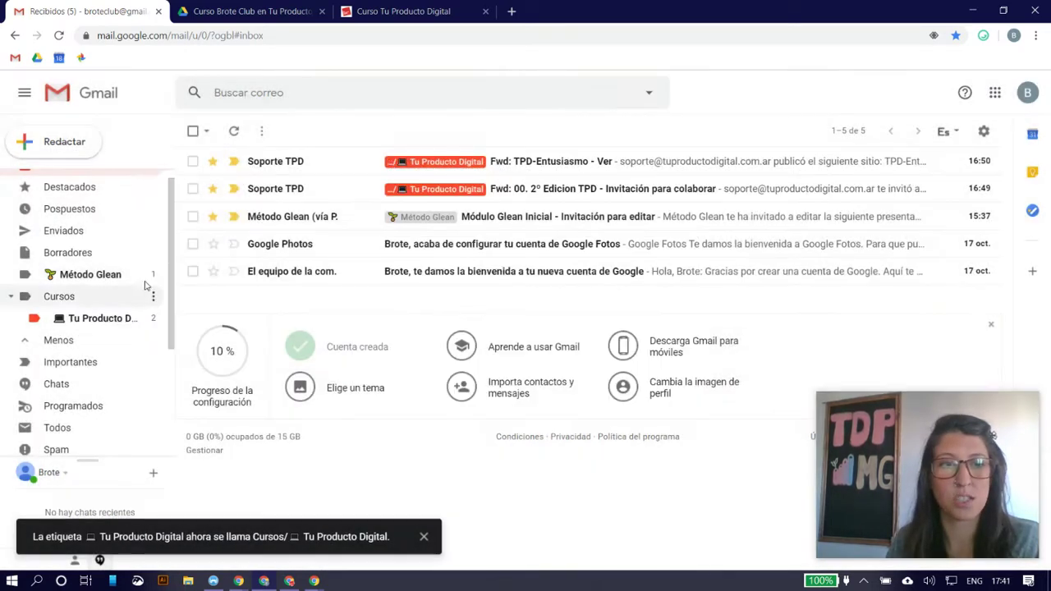
Nest the Método Glean label under the Cursos label and save the change.
left_click(155, 274)
left_click(199, 497)
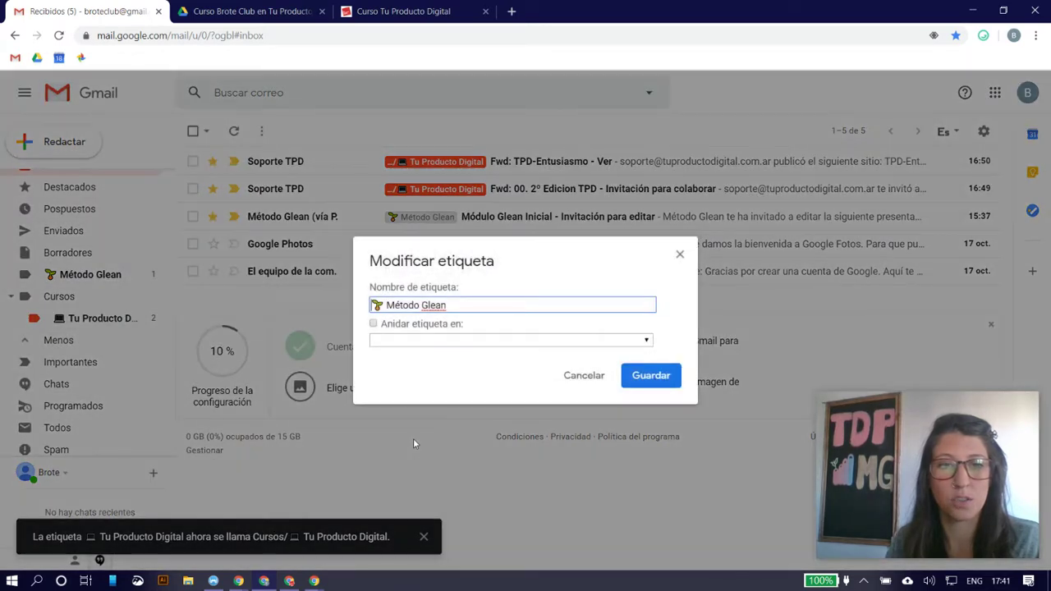
left_click(407, 345)
left_click(407, 401)
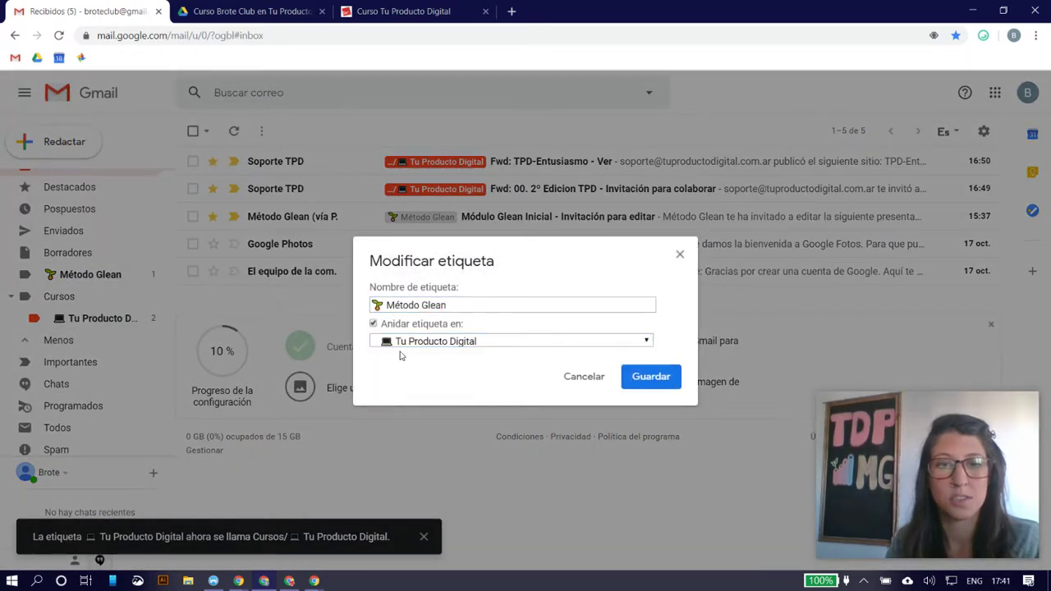
left_click(403, 345)
left_click(409, 379)
left_click(666, 384)
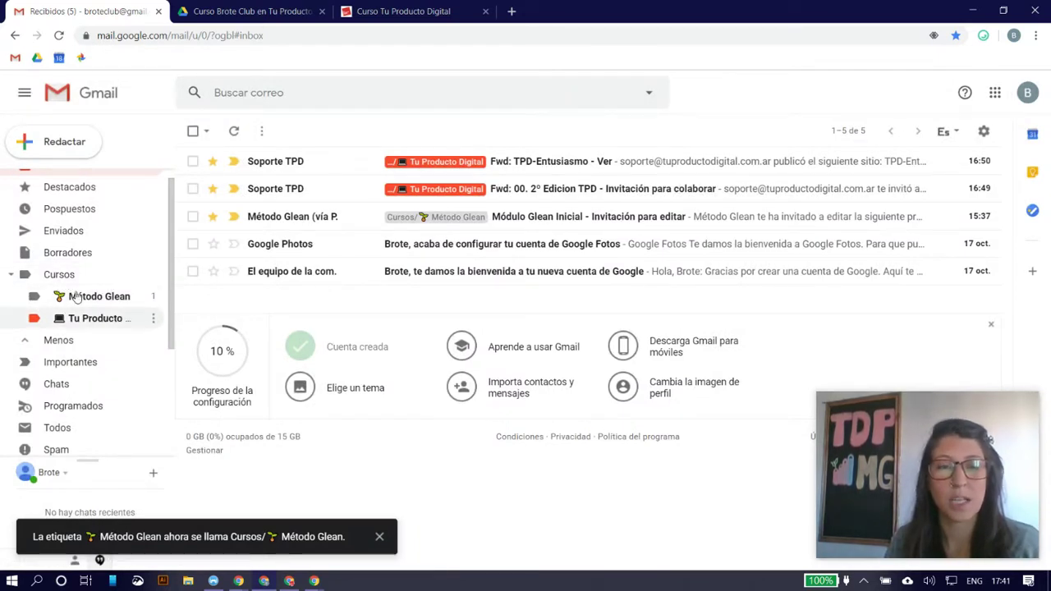
Set the color of the Método Glean sublabel to purple.
left_click(152, 296)
mouse_move(234, 321)
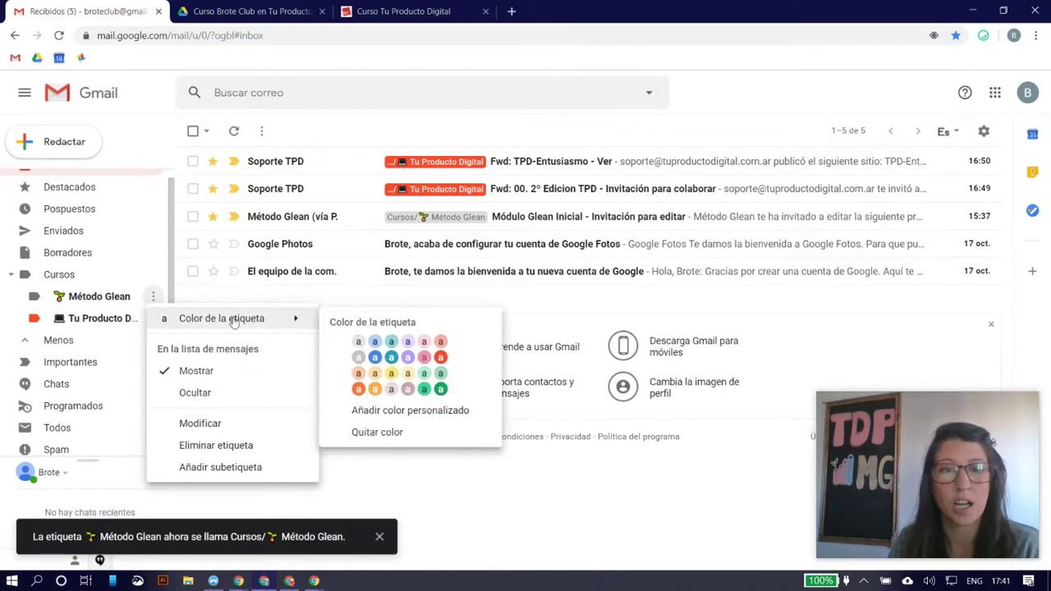
left_click(410, 360)
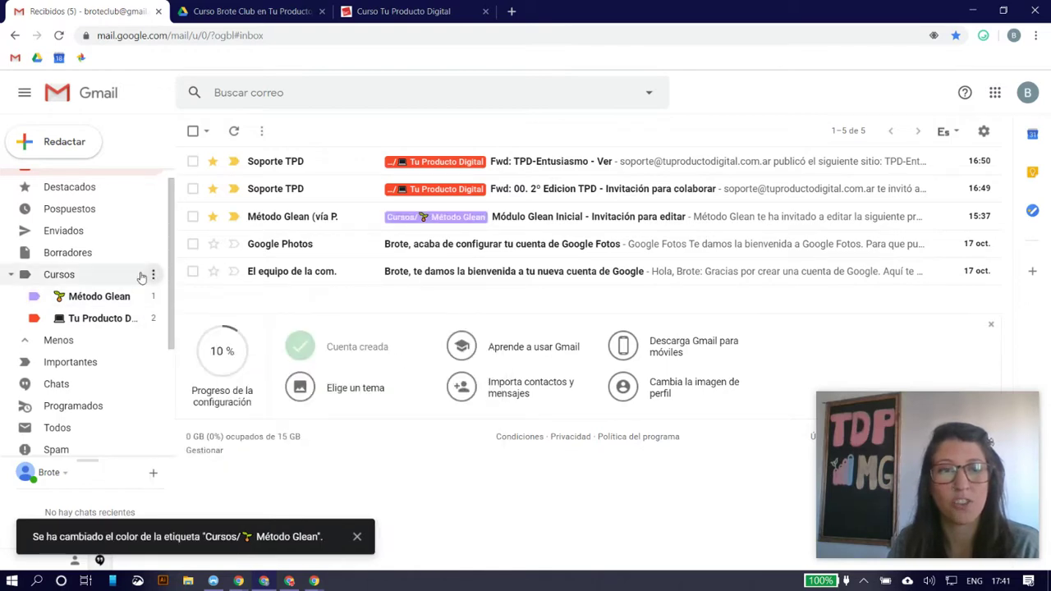
Color the Cursos label blue, applying the color only to that label and not to its sublabels.
left_click(153, 275)
mouse_move(174, 297)
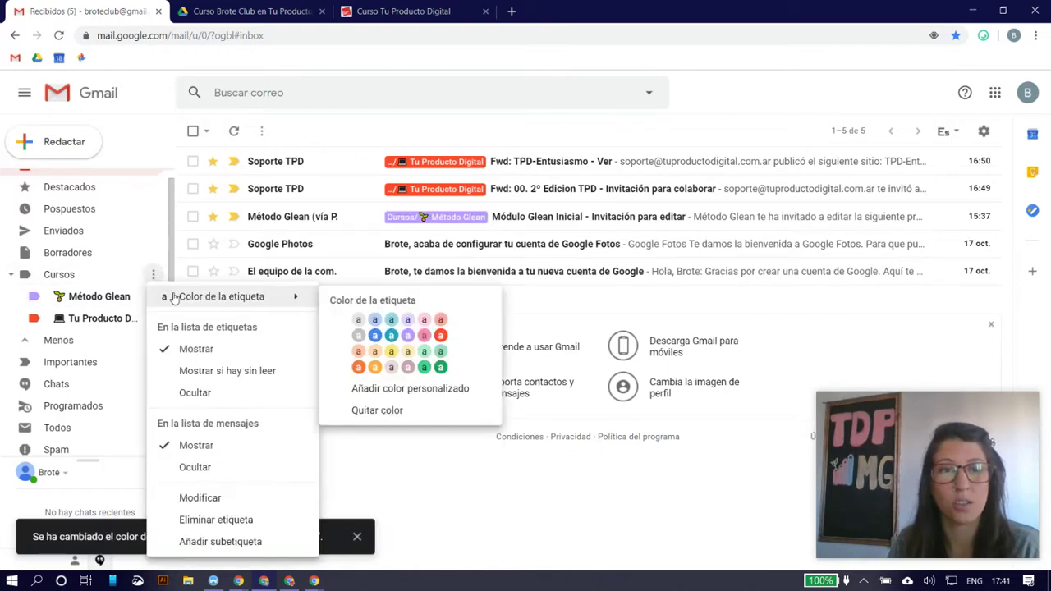
left_click(374, 337)
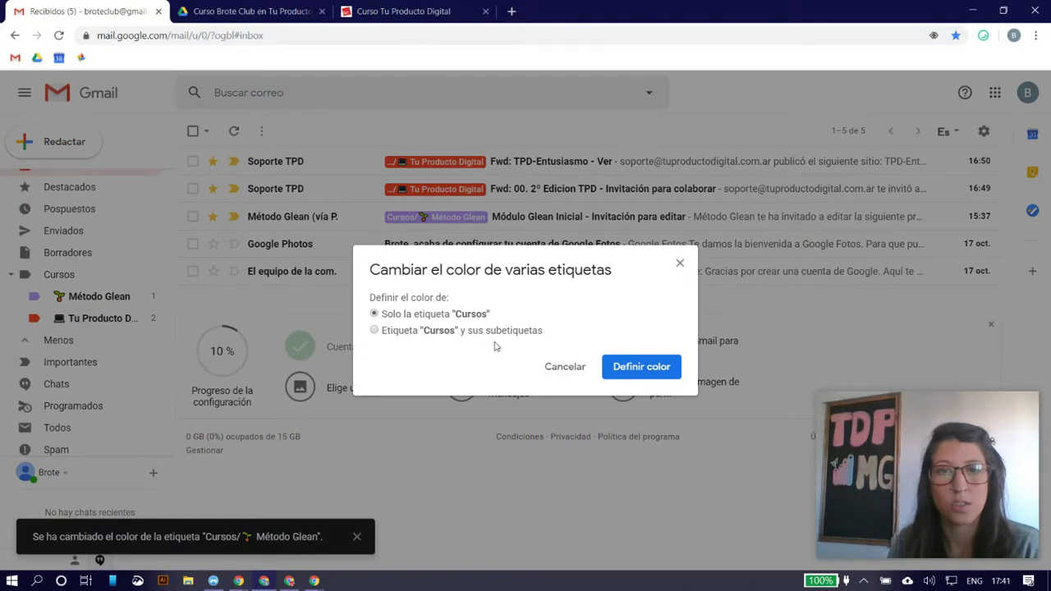
left_click(641, 366)
Return from the Tu Producto Digital label's messages to the inbox to view the labeled course emails.
scroll(174, 251, "up", 1)
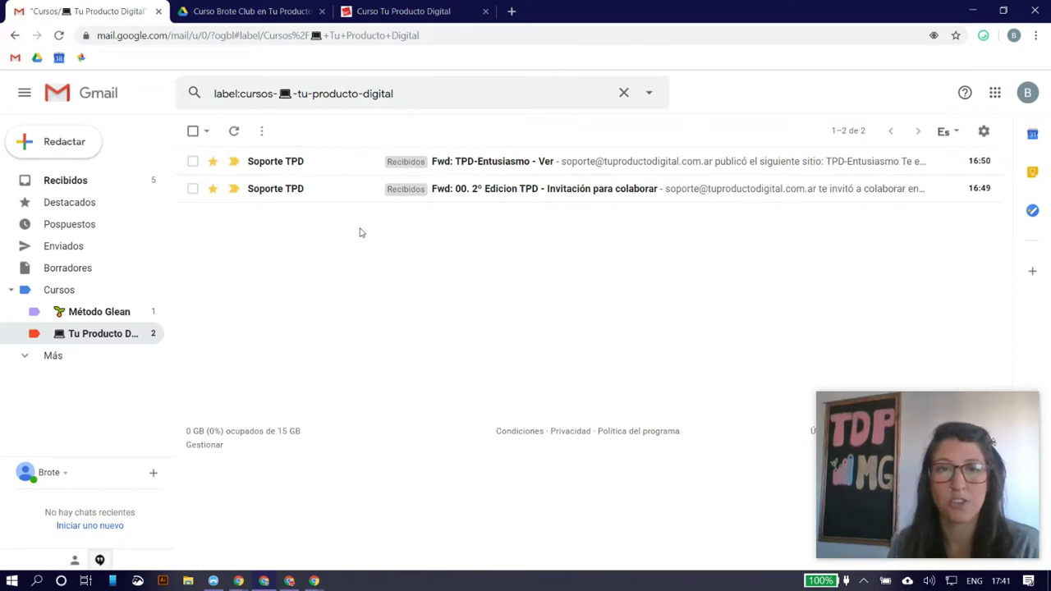
left_click(113, 181)
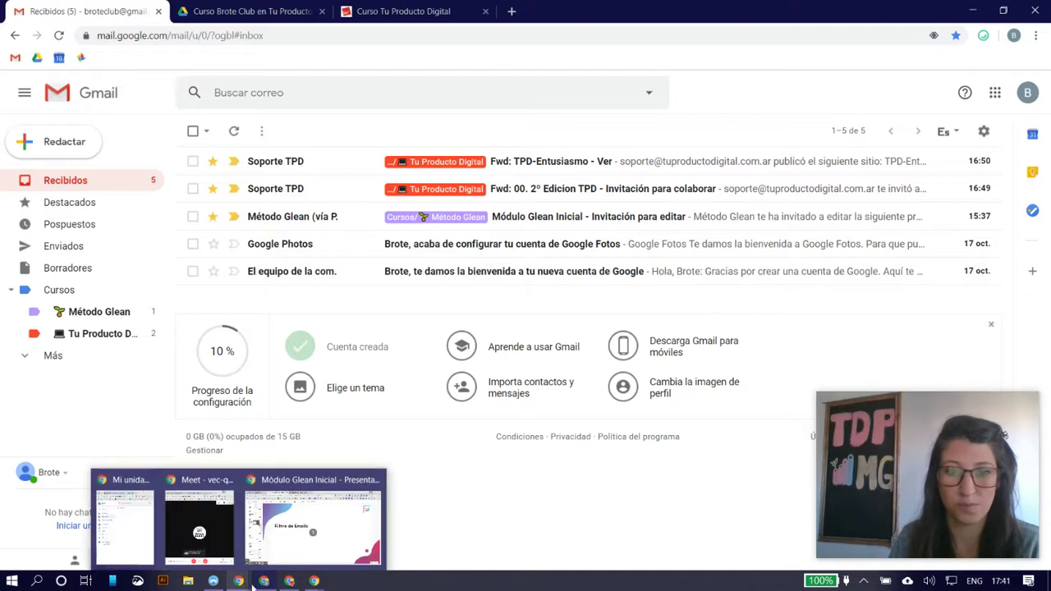
mouse_move(301, 584)
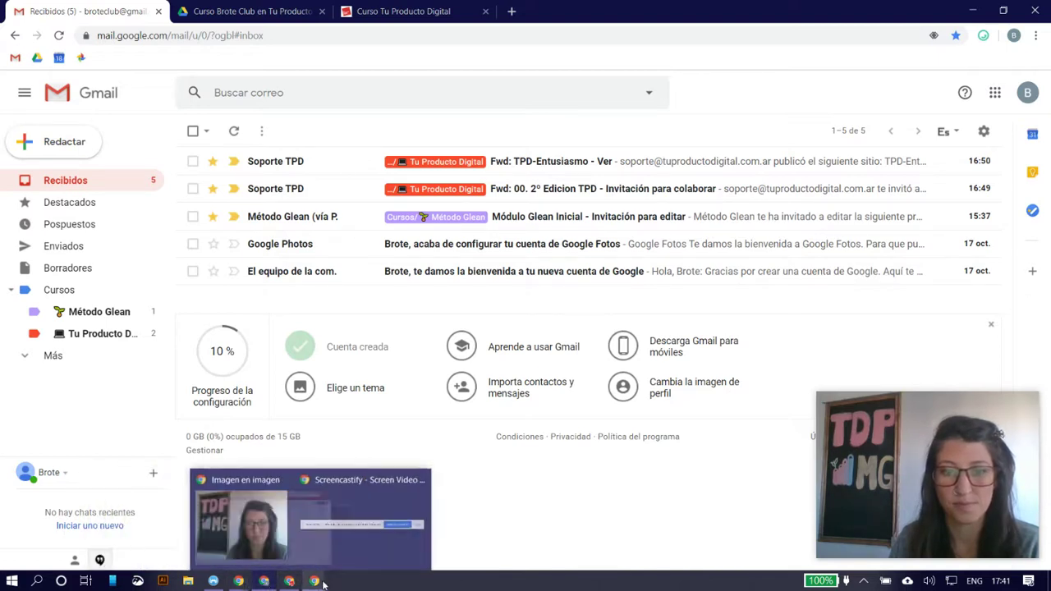